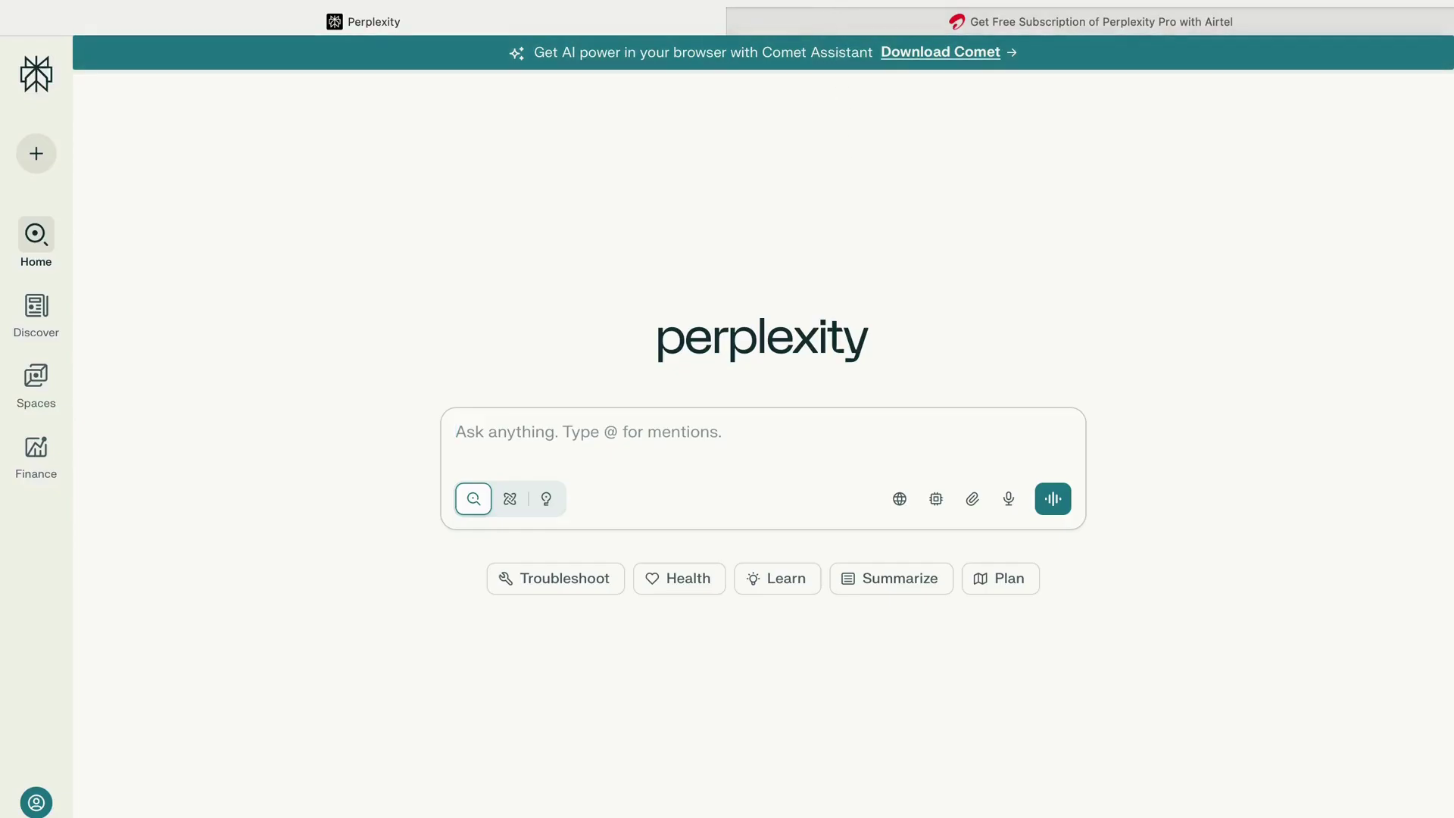
Dismiss the browser's favourites panel and show the Finance flyout with US Markets, Crypto, Earnings, Screener and Politicians.
{"action": "key", "text": "super+l"}
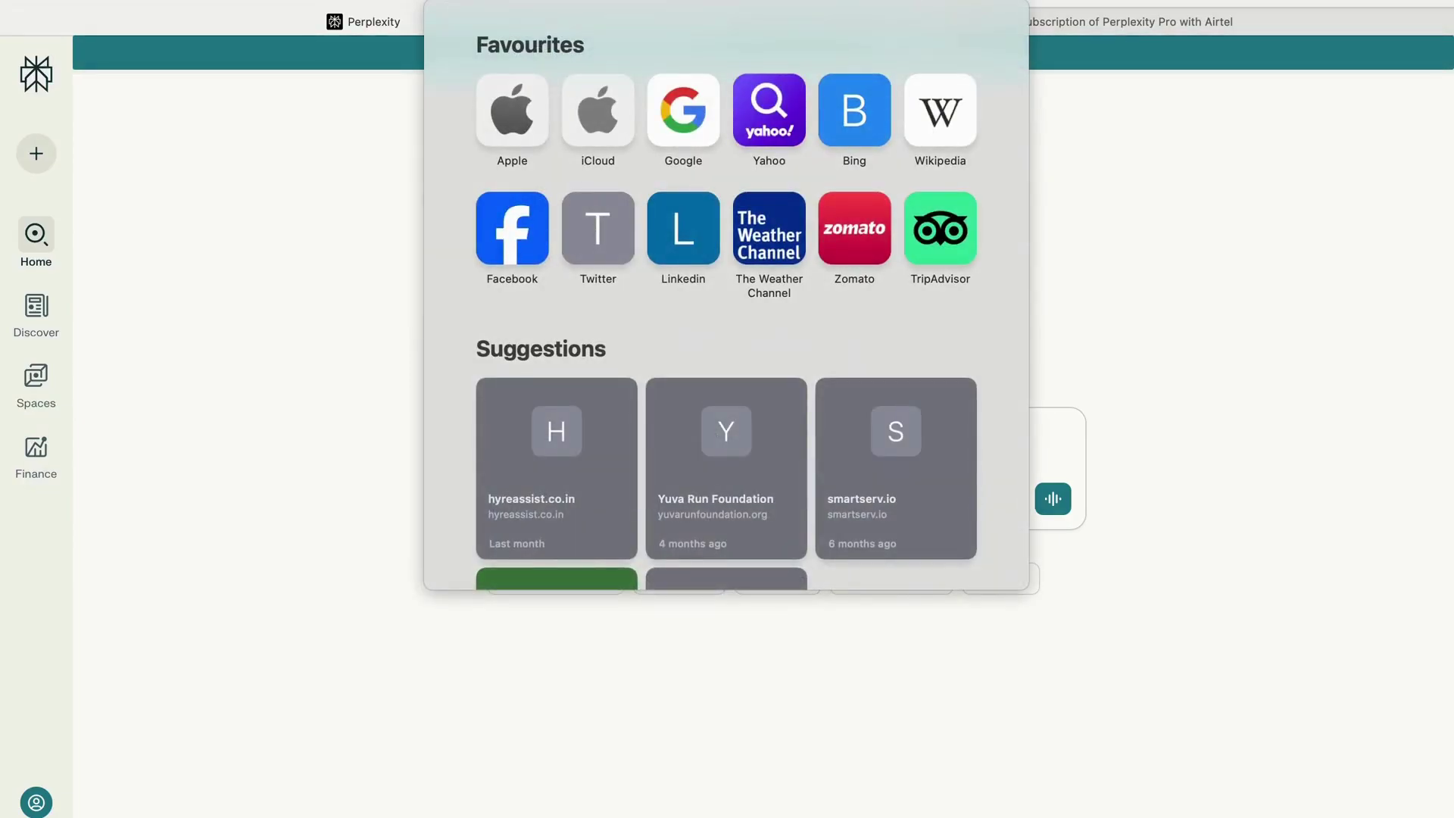
{"action": "key", "text": "Escape"}
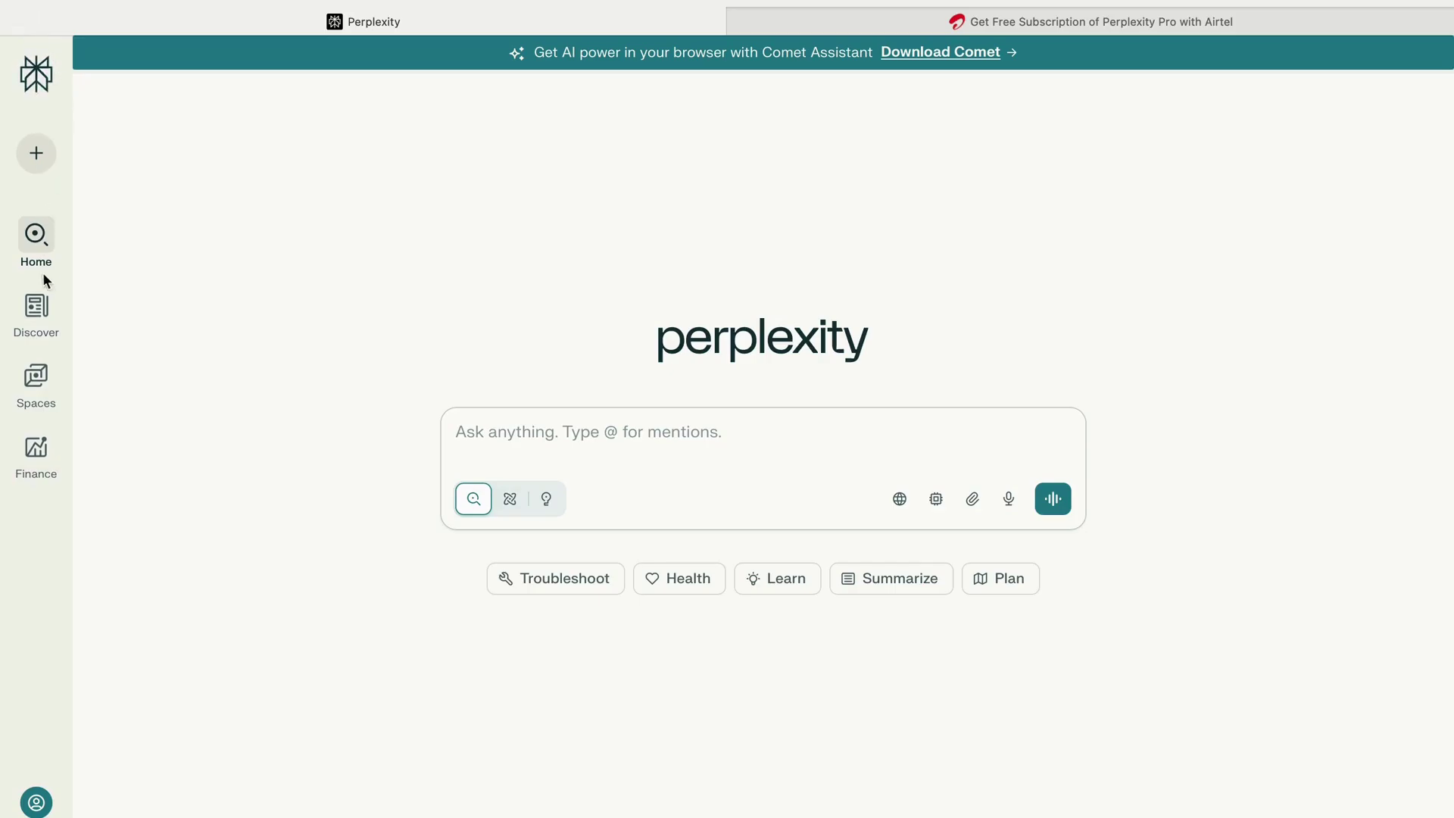
{"action": "mouse_move", "coordinate": [47, 342]}
{"action": "mouse_move", "coordinate": [35, 436]}
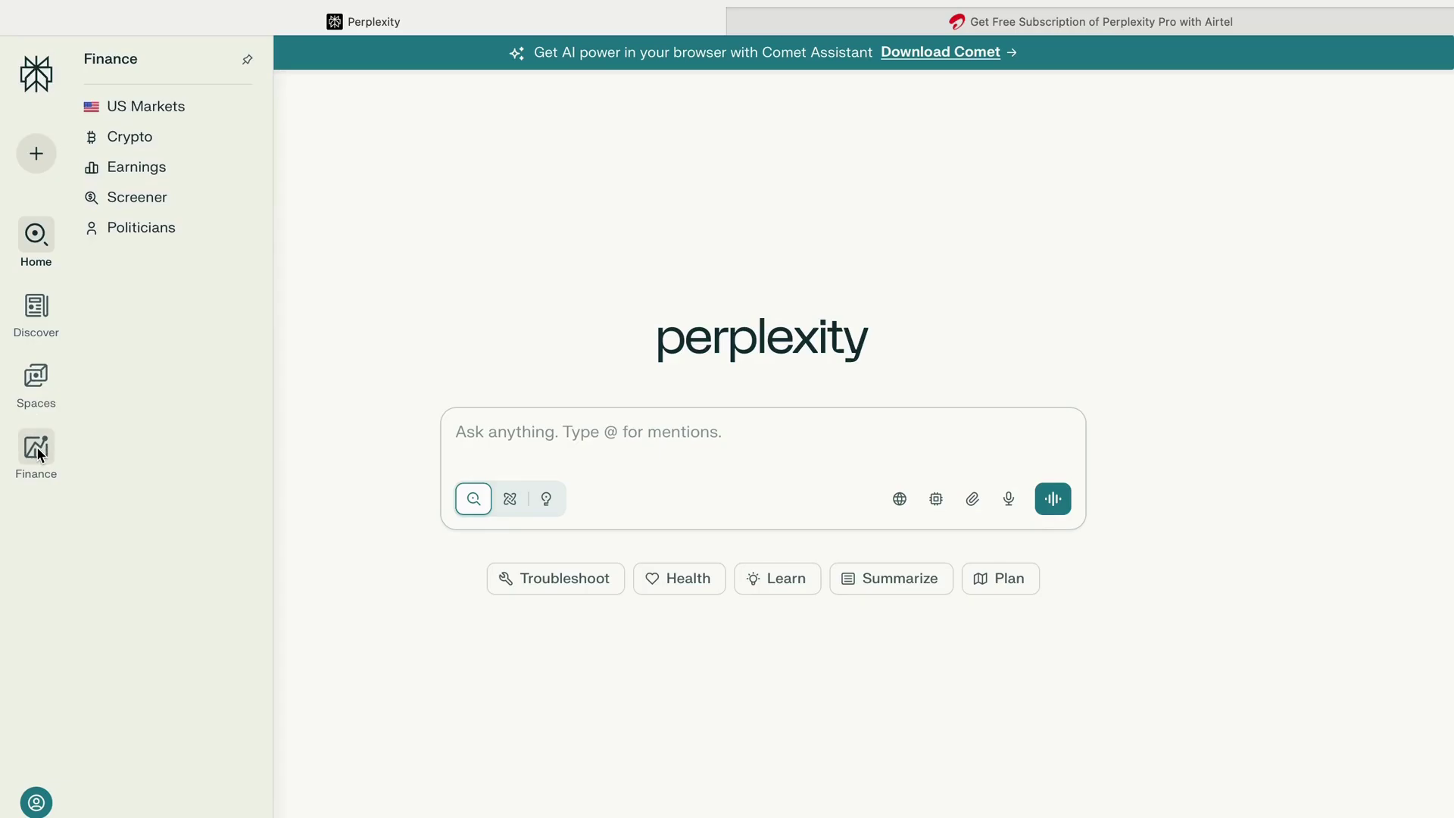
Open Perplexity Finance and check the US/India region choices, staying on India Markets.
{"action": "left_click", "coordinate": [40, 453]}
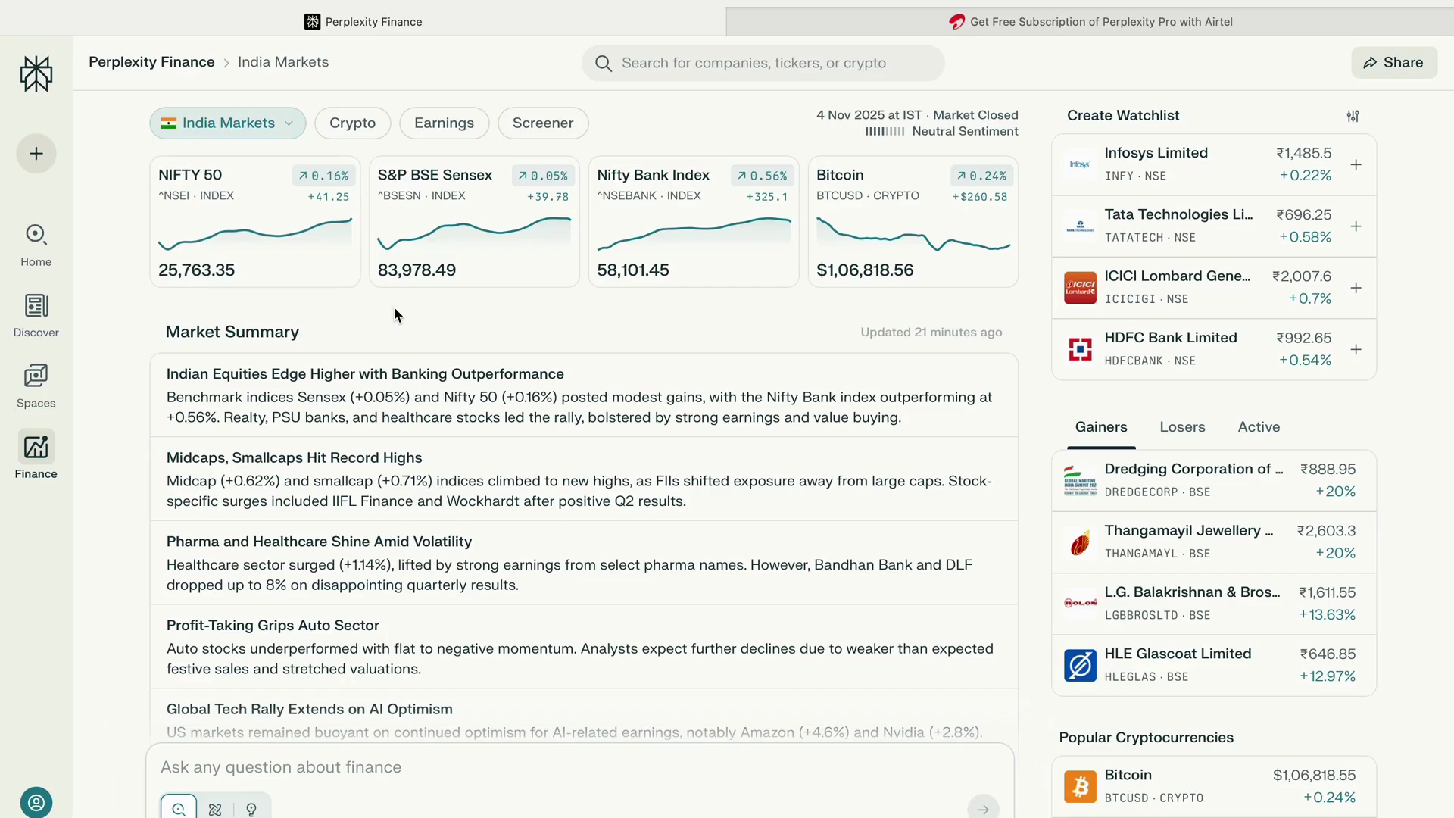
{"action": "left_click", "coordinate": [291, 125]}
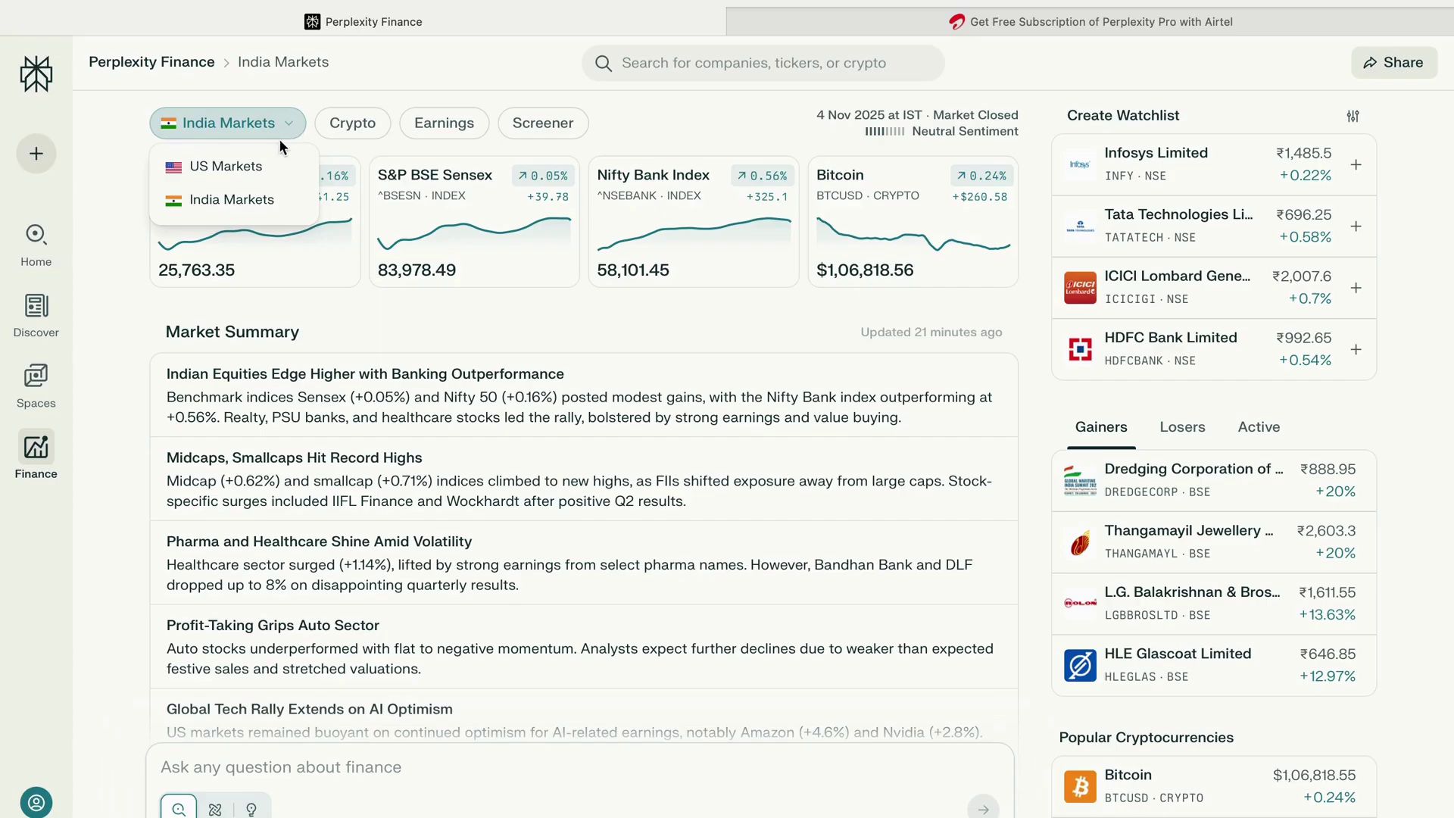
{"action": "left_click", "coordinate": [362, 73]}
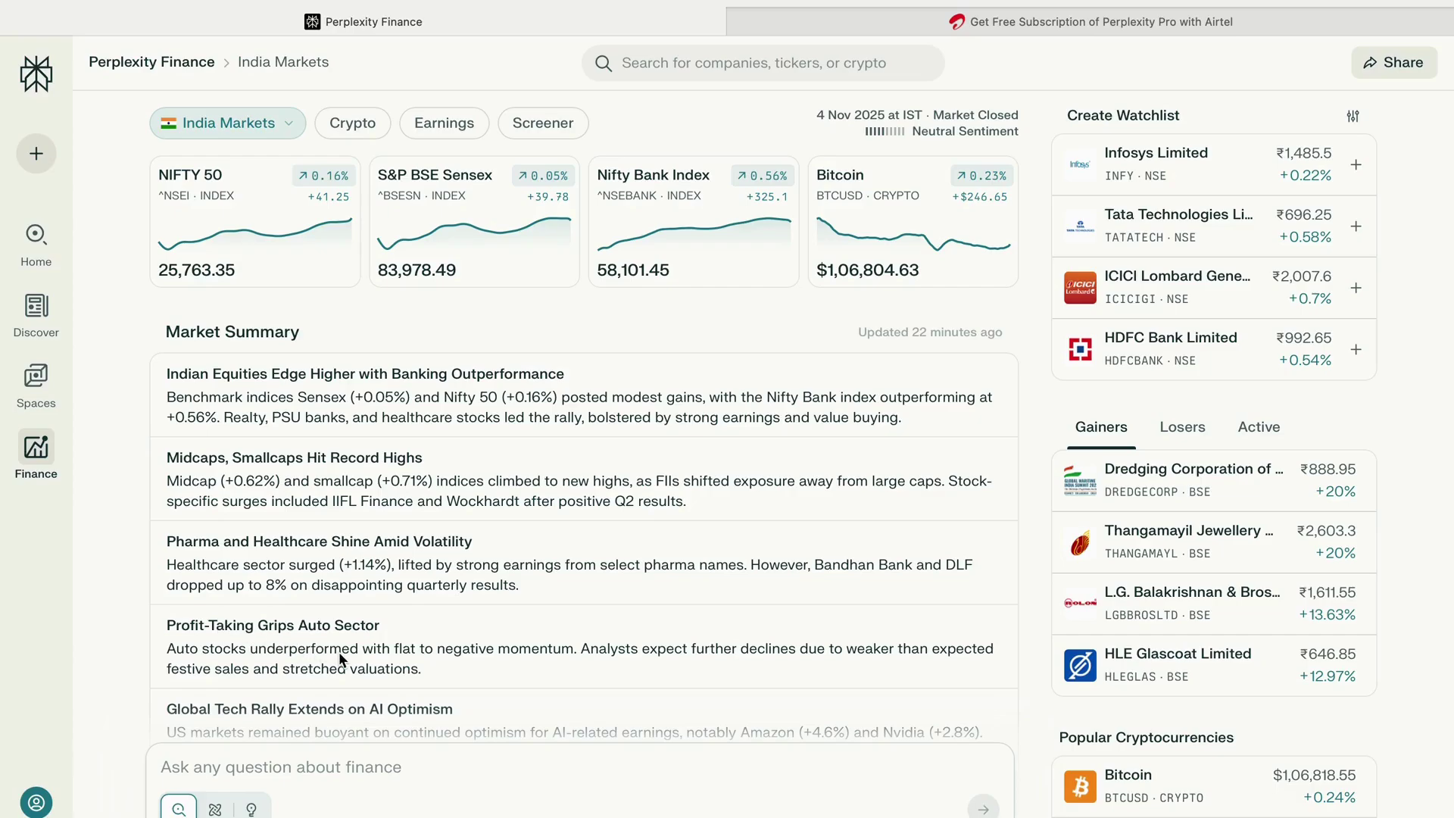
{"action": "scroll", "coordinate": [339, 651], "scroll_direction": "down", "scroll_amount": 3}
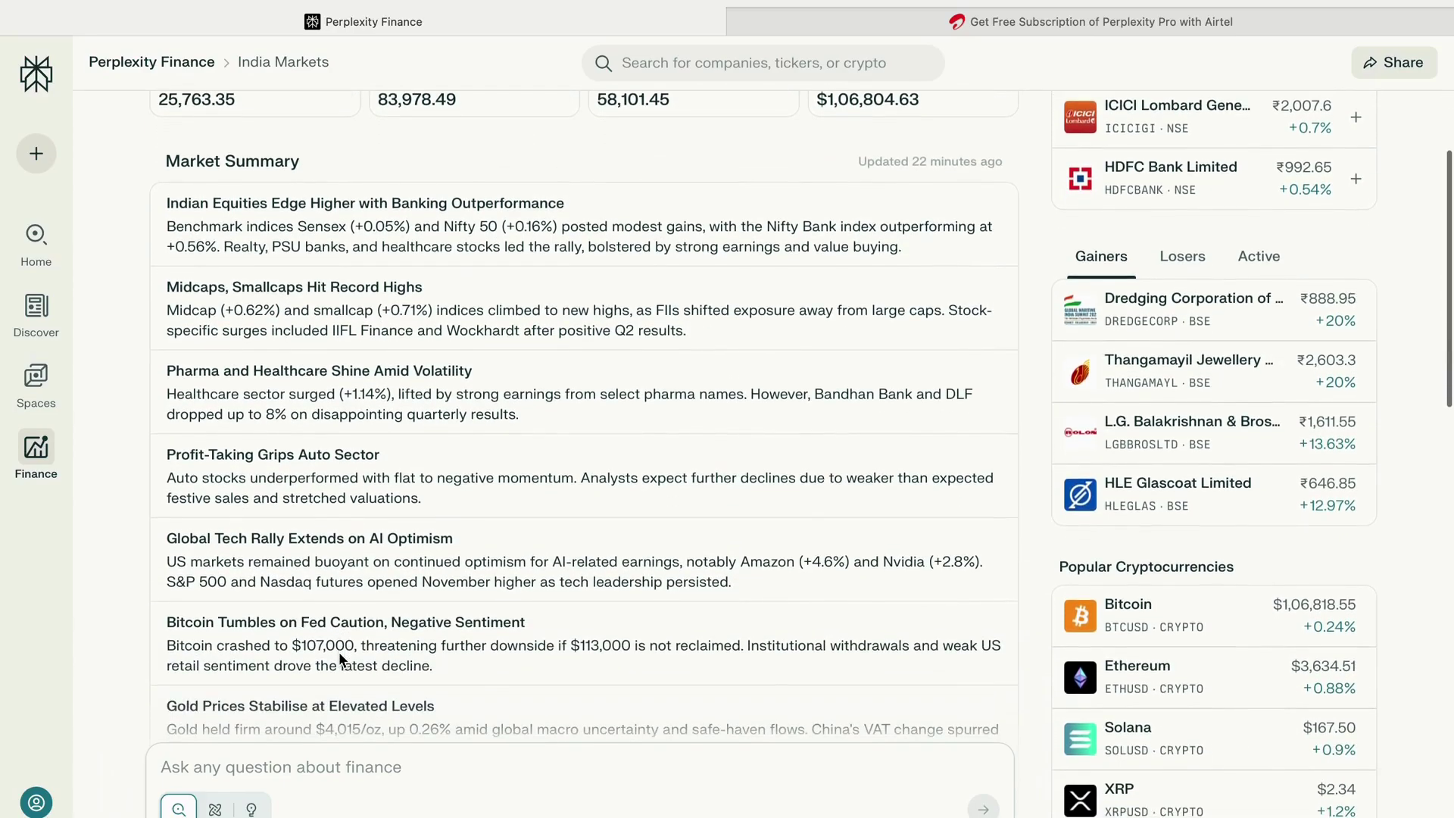
{"action": "scroll", "coordinate": [339, 650], "scroll_direction": "down", "scroll_amount": 4}
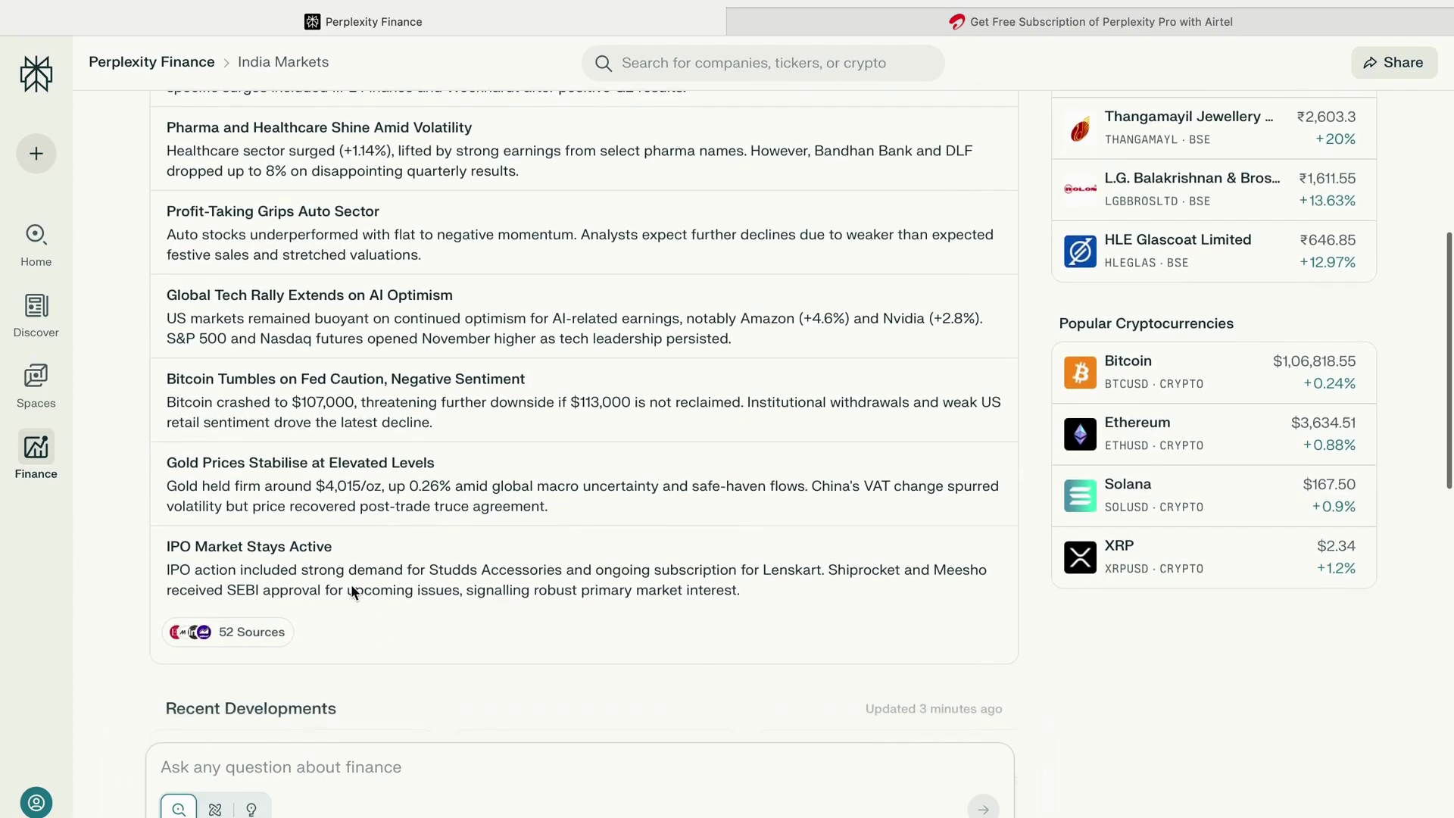
{"action": "scroll", "coordinate": [455, 565], "scroll_direction": "down", "scroll_amount": 1}
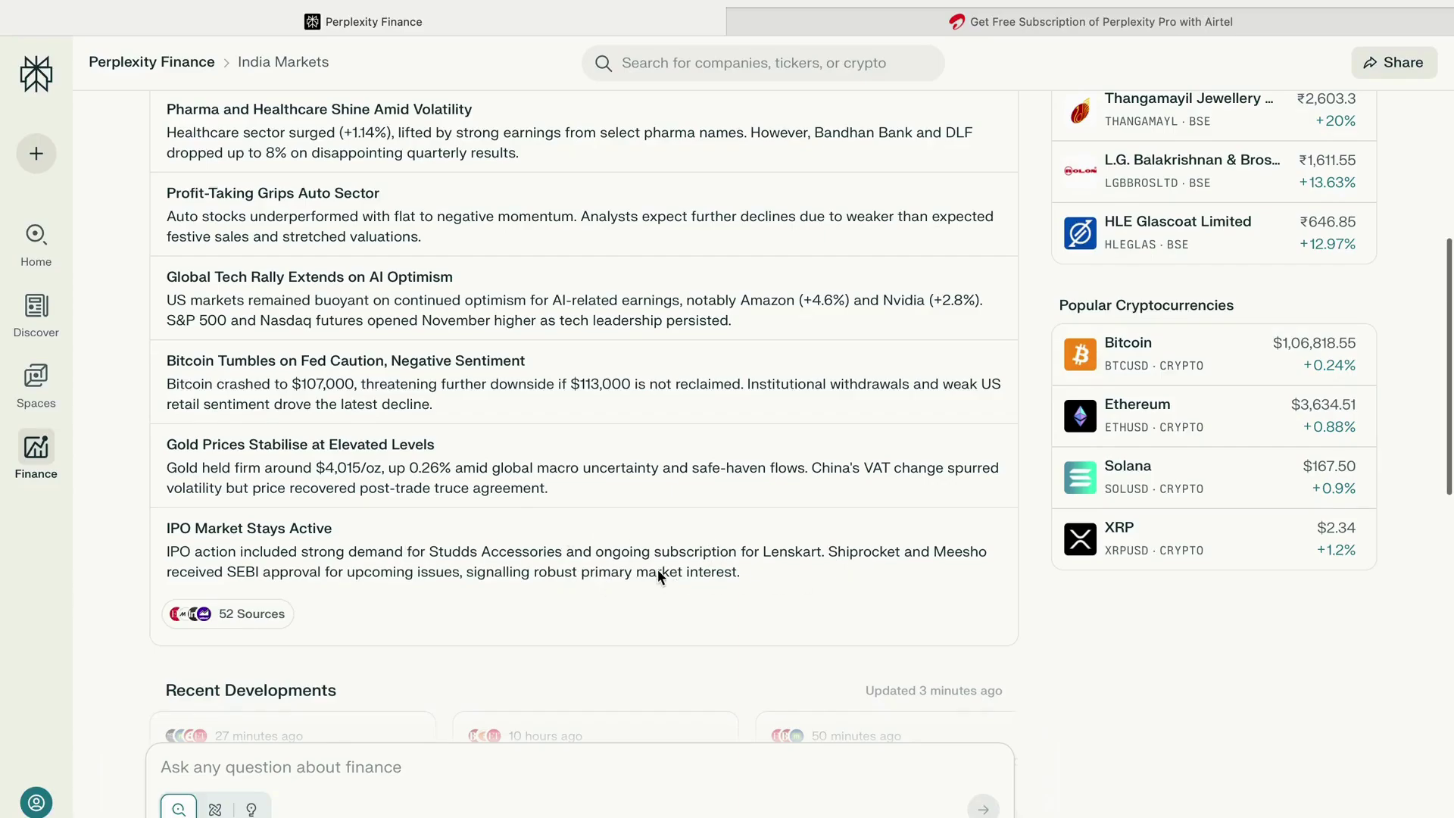
{"action": "scroll", "coordinate": [657, 576], "scroll_direction": "up", "scroll_amount": 5}
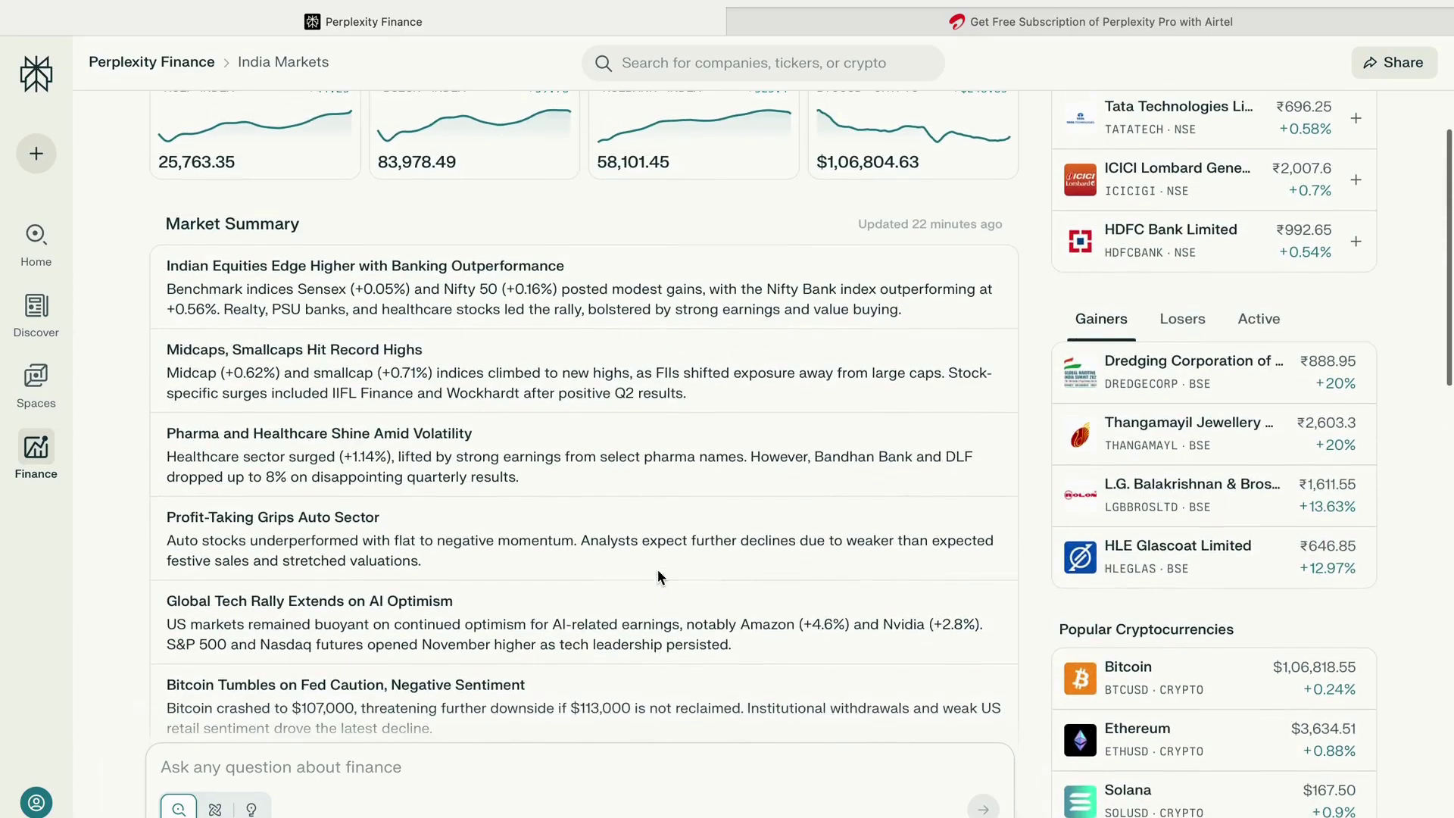
{"action": "scroll", "coordinate": [657, 577], "scroll_direction": "down", "scroll_amount": 3}
{"action": "scroll", "coordinate": [658, 576], "scroll_direction": "up", "scroll_amount": 5}
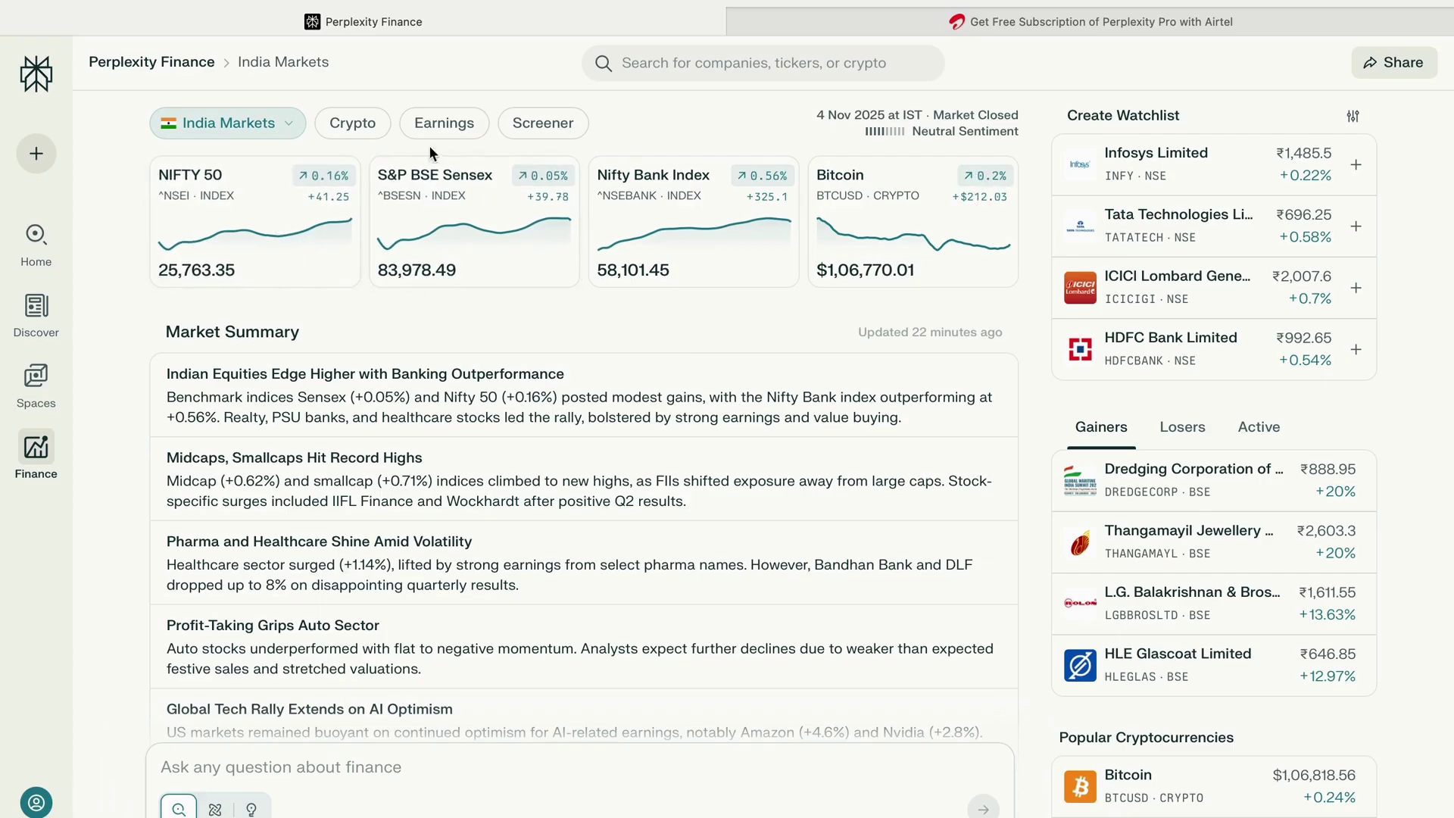
Switch to the Stock Screener view, then switch over to the prompt file editor.
{"action": "left_click", "coordinate": [533, 124]}
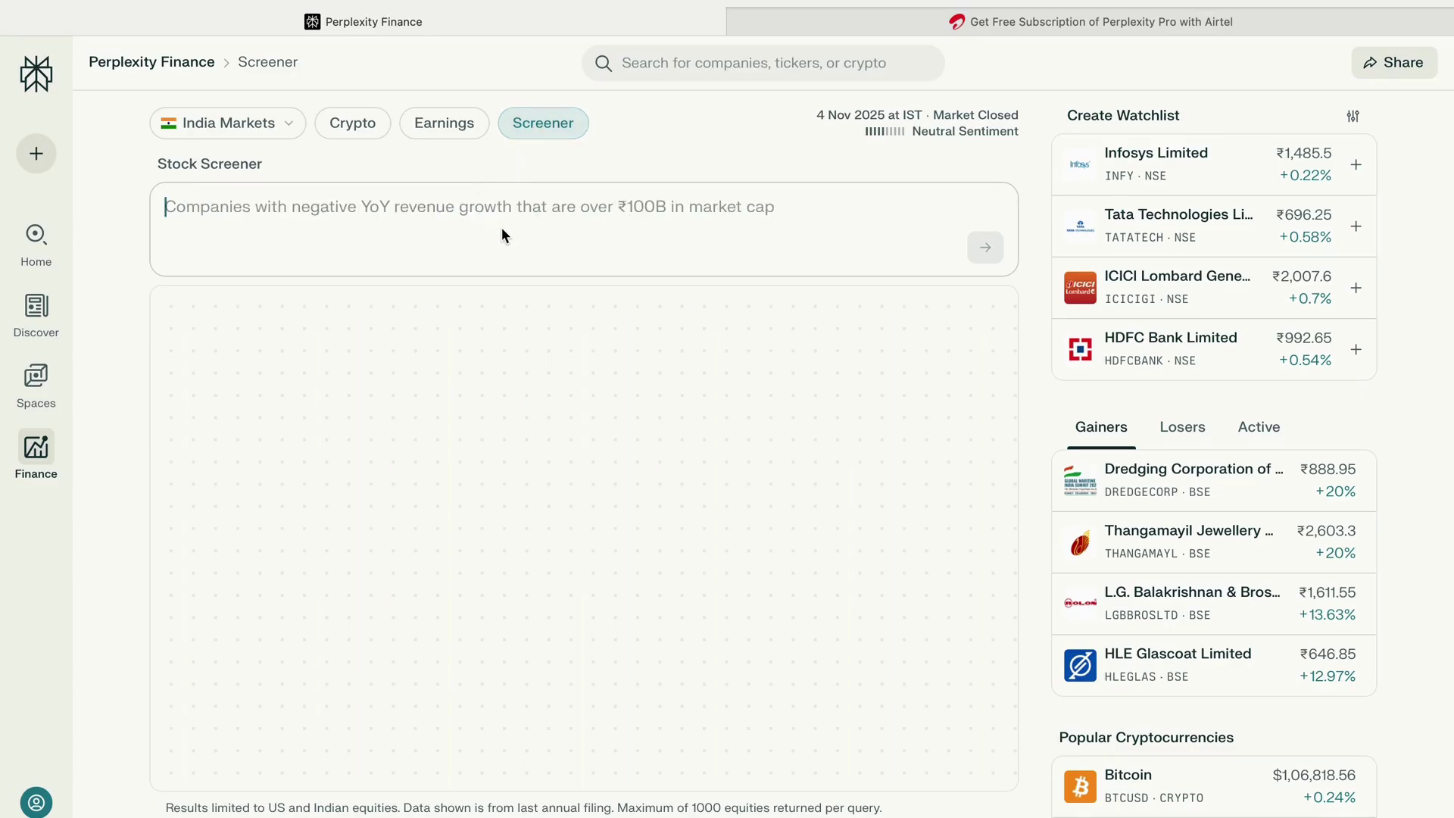
{"action": "key", "text": "super+Tab"}
{"action": "key", "text": "super+Tab"}
{"action": "key", "text": "super+Tab"}
{"action": "key", "text": "super+Tab"}
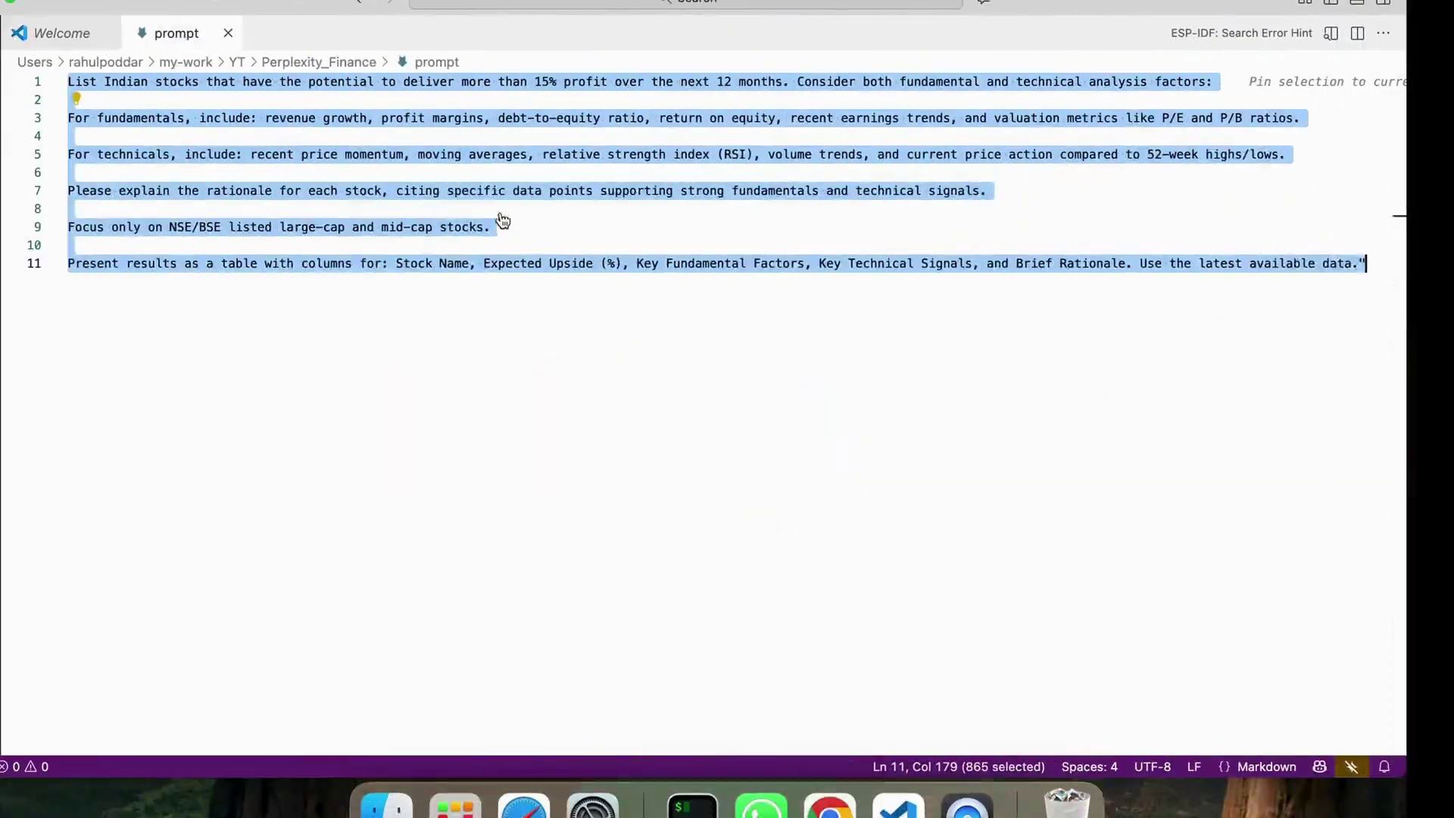
Step through the prompt's technicals, rationale and NSE/BSE focus lines, then select all its text.
{"action": "left_click", "coordinate": [497, 203]}
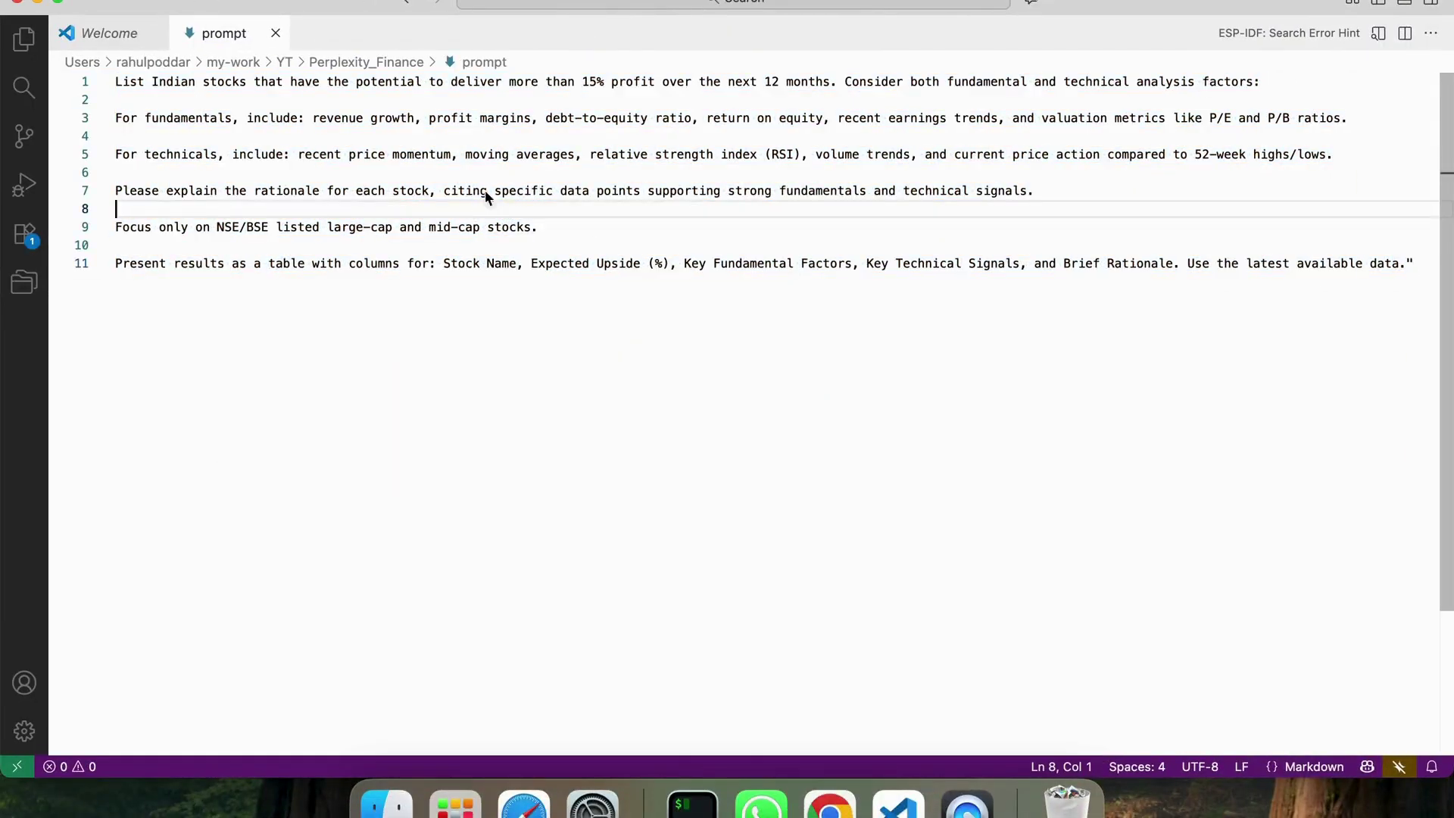
{"action": "left_click", "coordinate": [238, 82]}
{"action": "key", "text": "super+Left"}
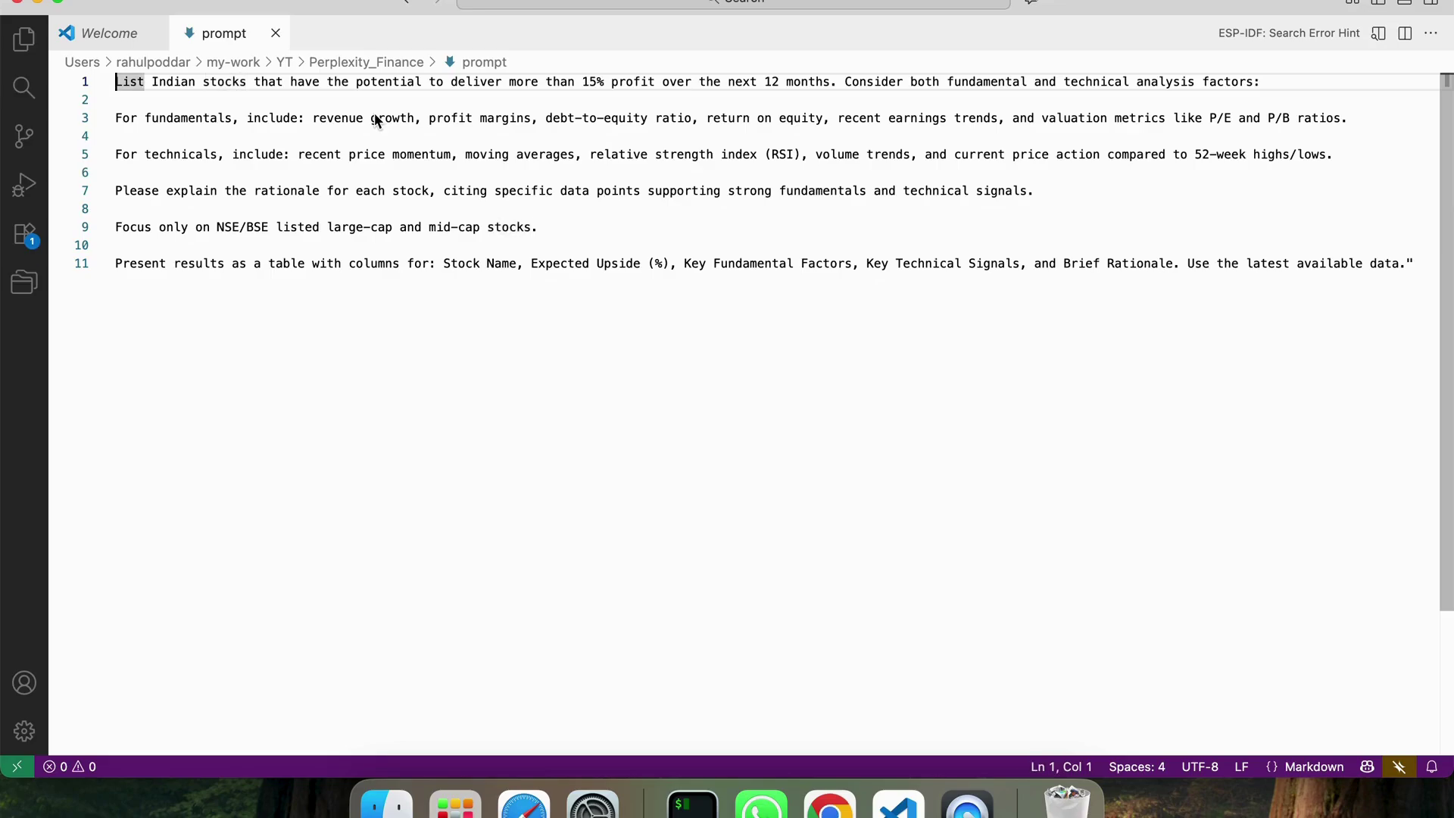
{"action": "key", "text": "Down"}
{"action": "key", "text": "Down"}
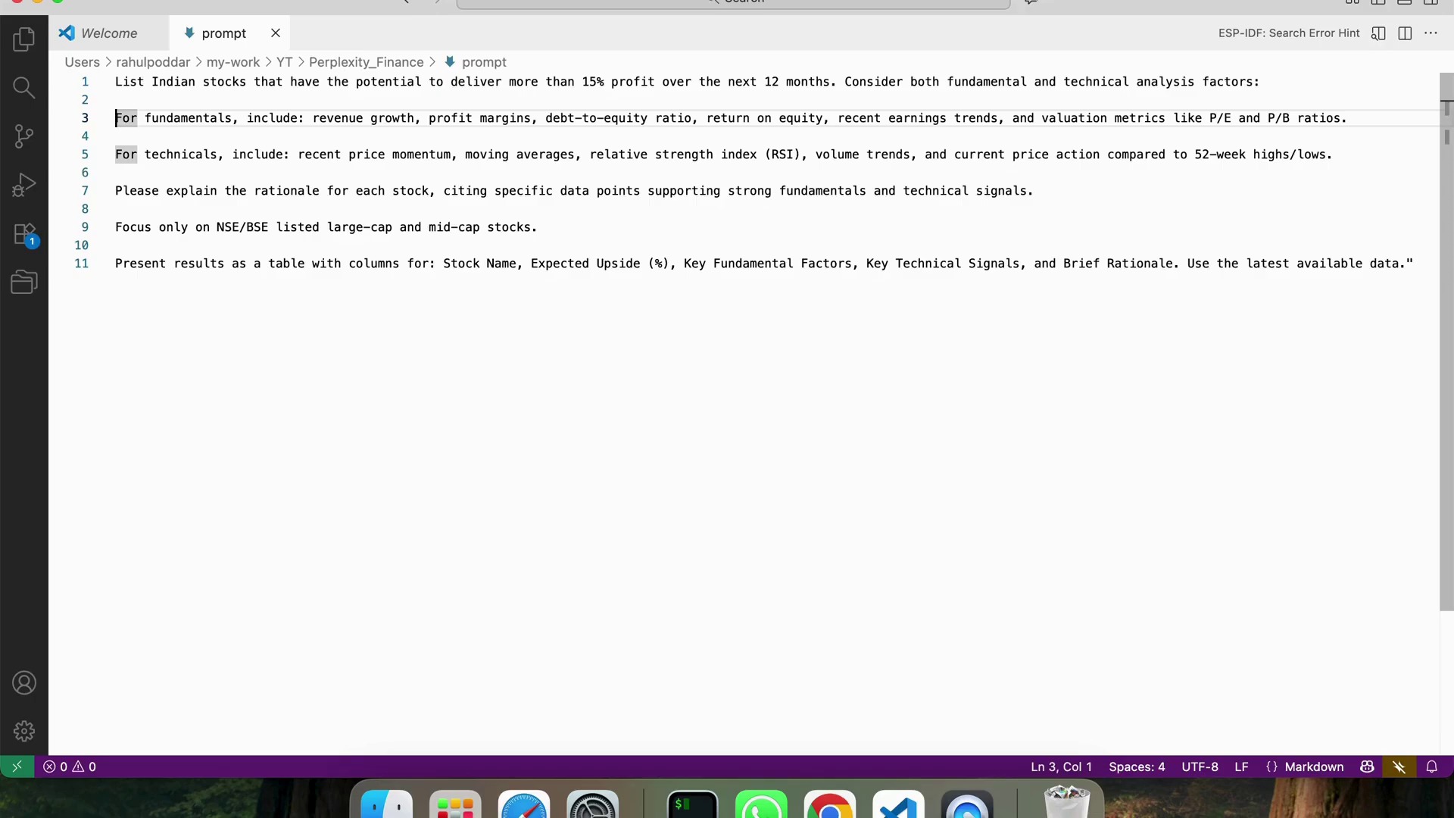
{"action": "key", "text": "Down"}
{"action": "key", "text": "Down"}
{"action": "key", "text": "shift+Down"}
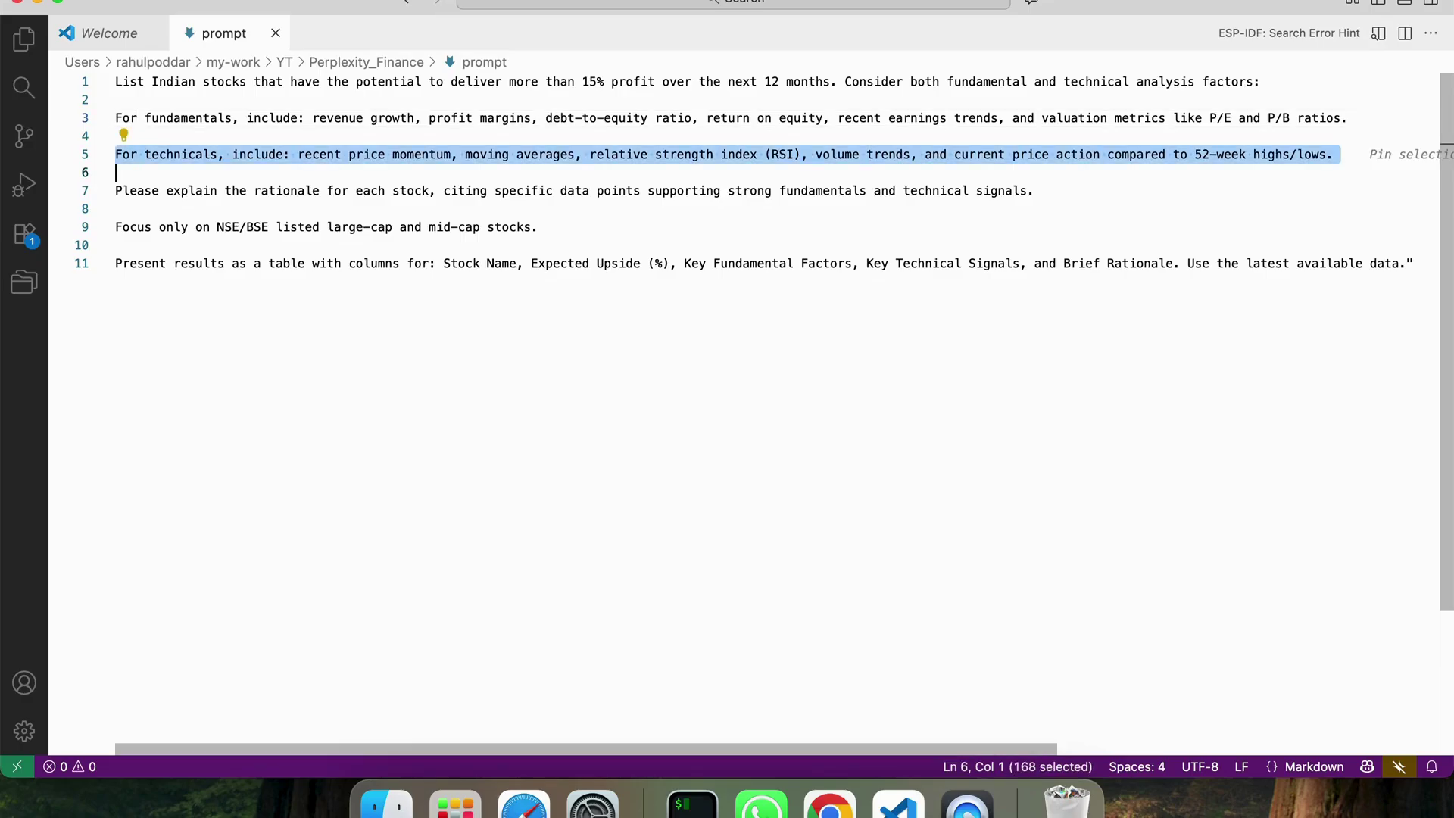
{"action": "key", "text": "Down"}
{"action": "key", "text": "shift+Down"}
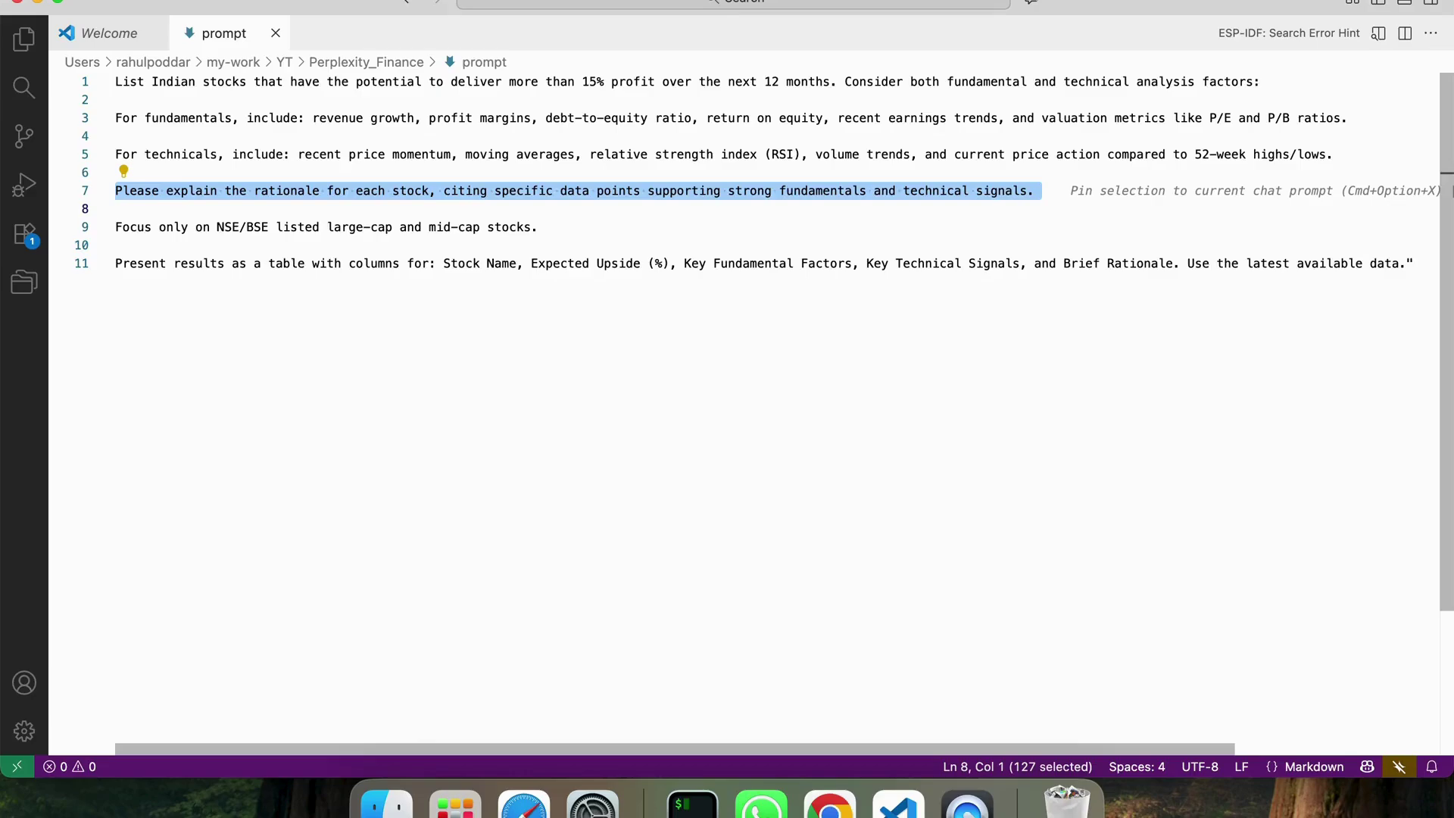
{"action": "key", "text": "Down"}
{"action": "key", "text": "shift+Down"}
{"action": "key", "text": "Down"}
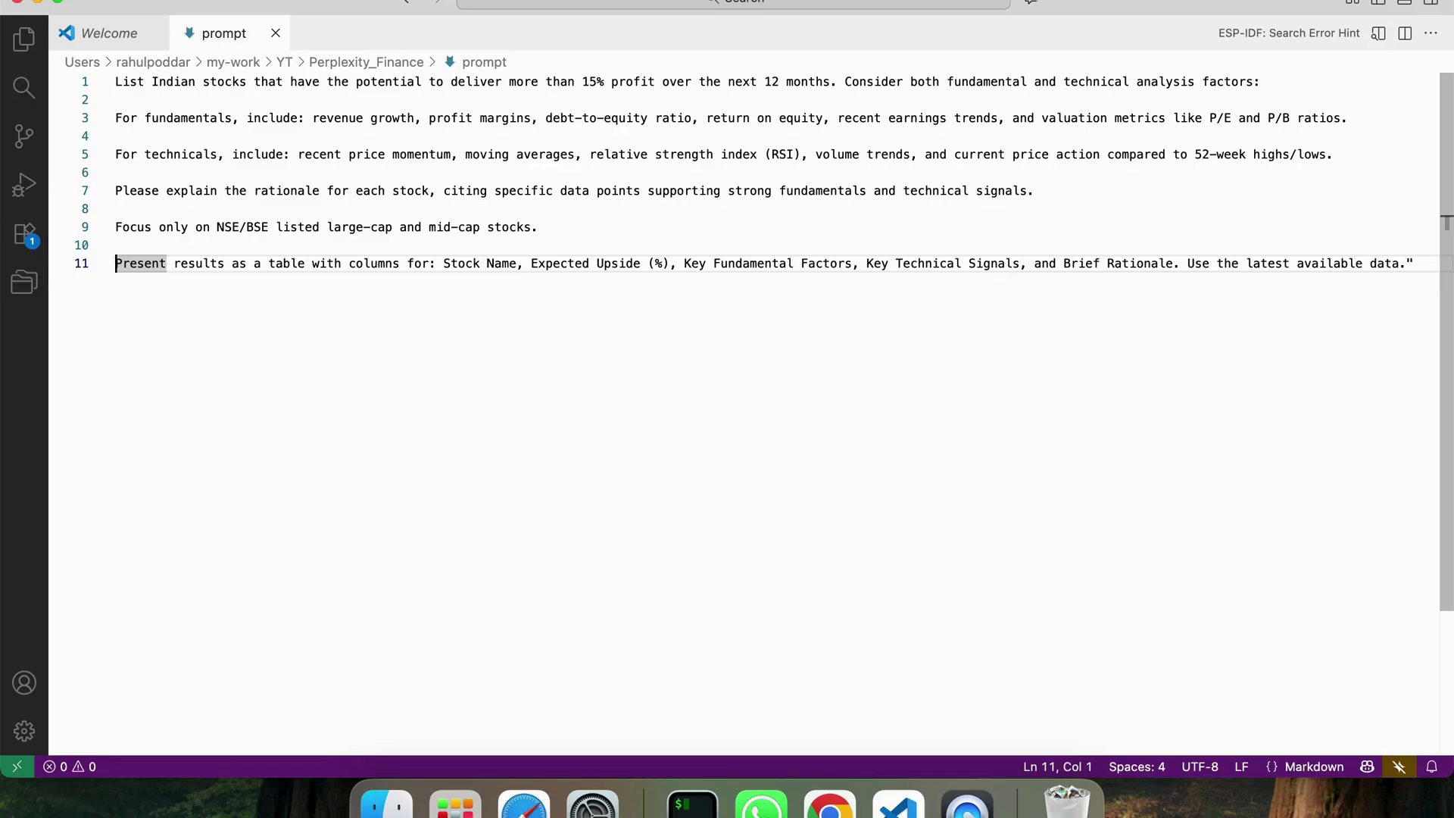
{"action": "key", "text": "super+a"}
{"action": "key", "text": "super+c"}
Paste the copied stock-picking prompt into the Screener, run it, and follow its screening progress.
{"action": "key", "text": "super+Tab"}
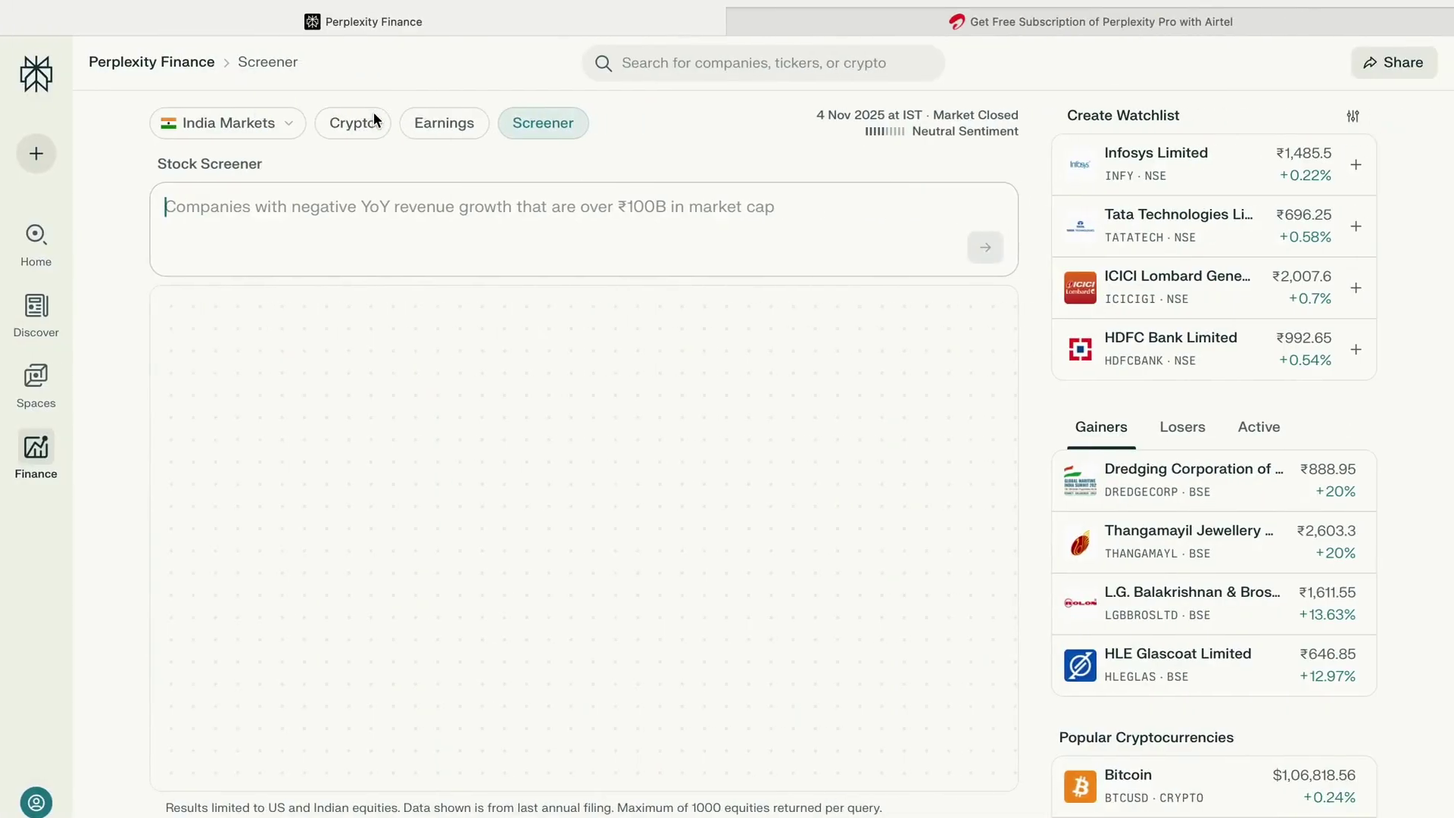
{"action": "key", "text": "super+v"}
{"action": "key", "text": "Return"}
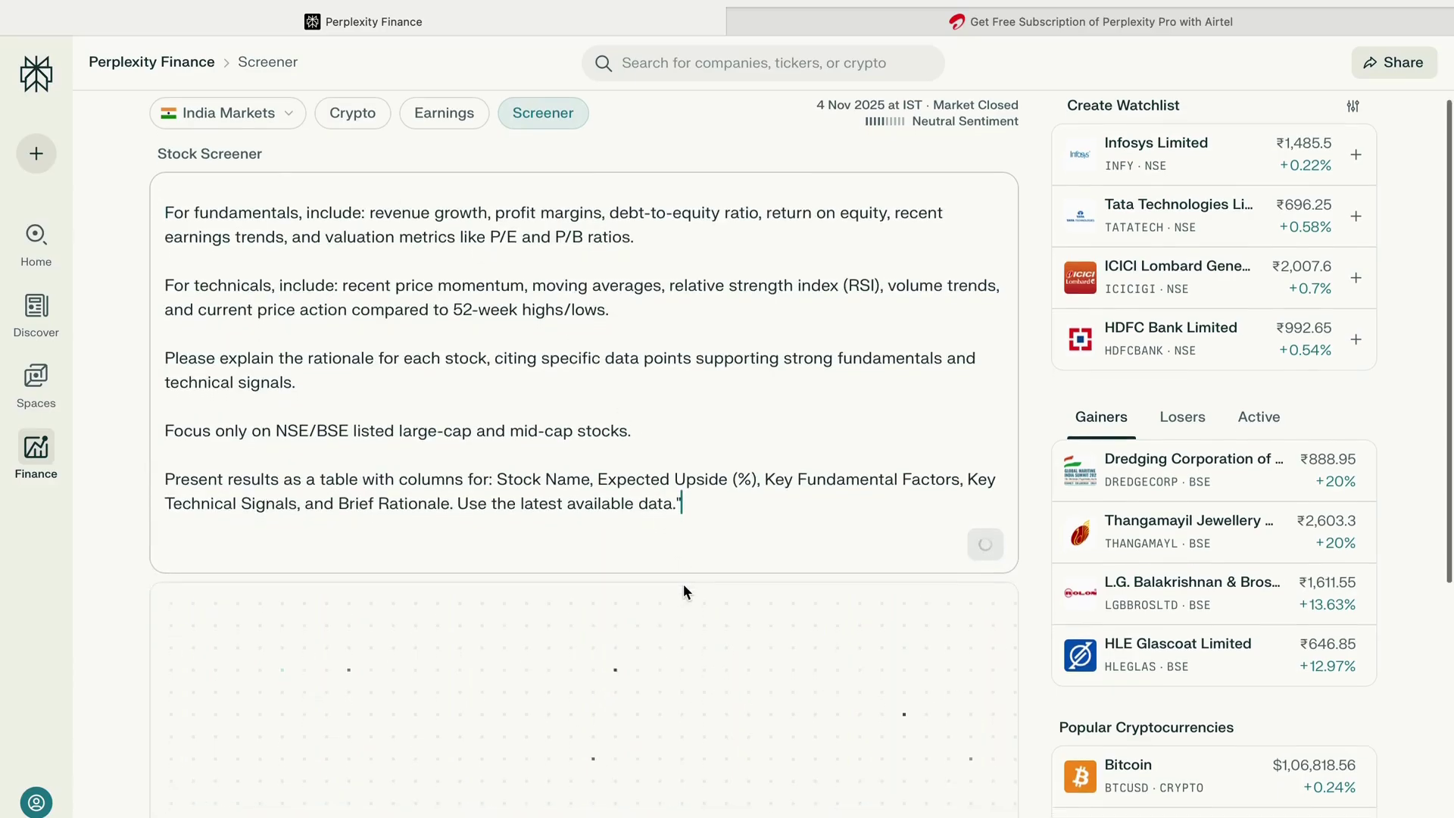
{"action": "scroll", "coordinate": [741, 613], "scroll_direction": "down", "scroll_amount": 3}
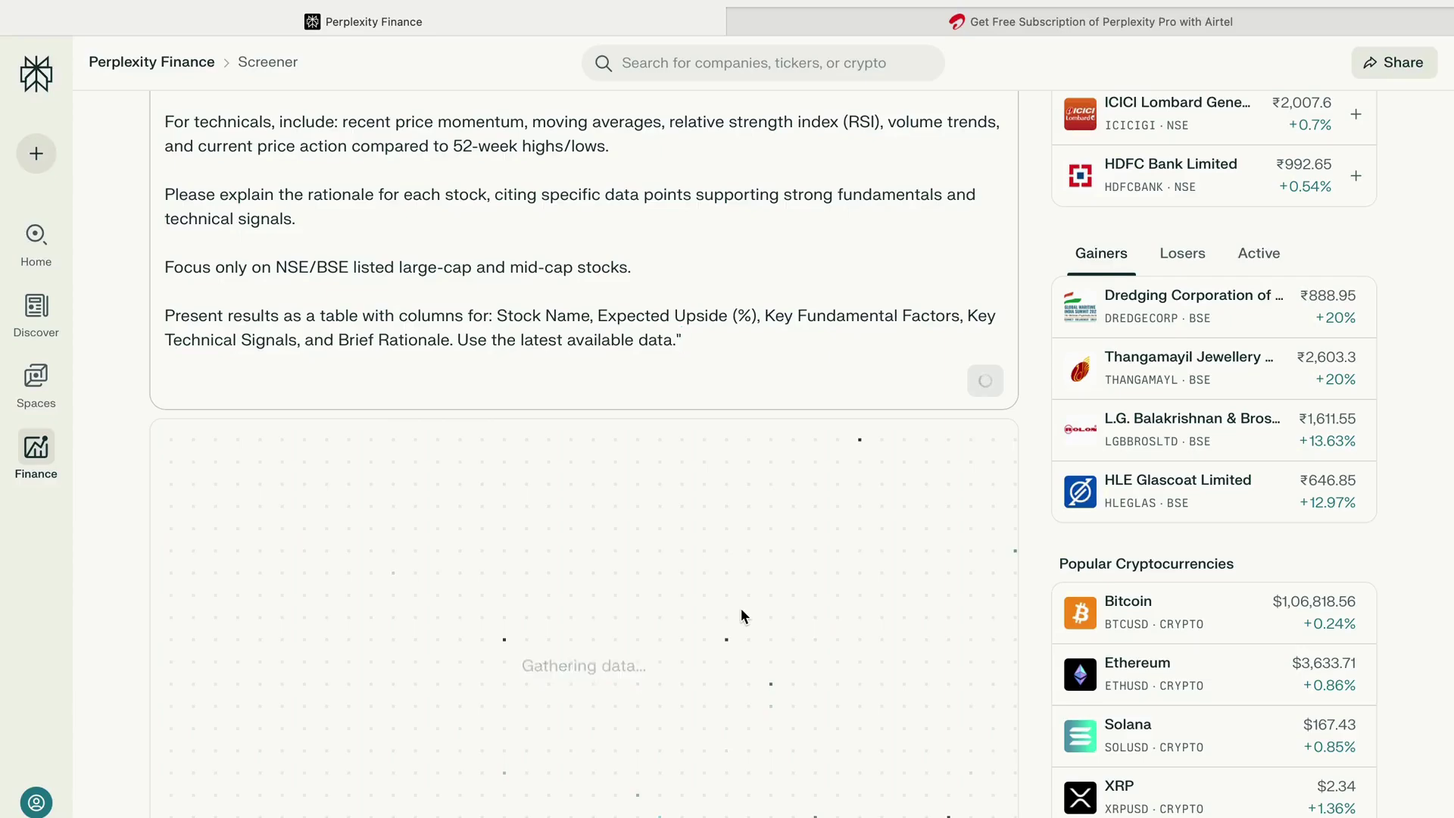
{"action": "scroll", "coordinate": [745, 615], "scroll_direction": "down", "scroll_amount": 1}
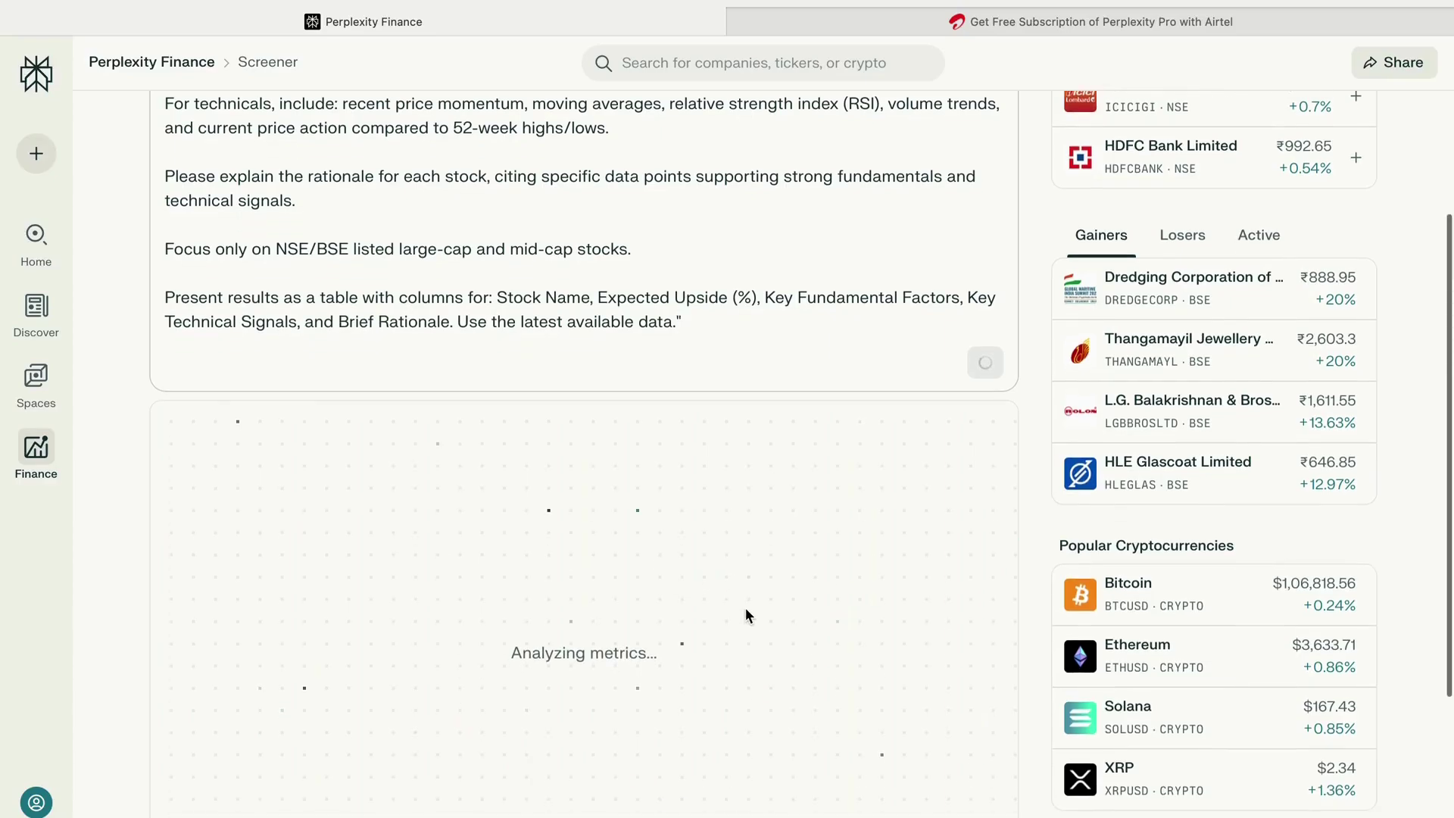
{"action": "scroll", "coordinate": [770, 606], "scroll_direction": "down", "scroll_amount": 3}
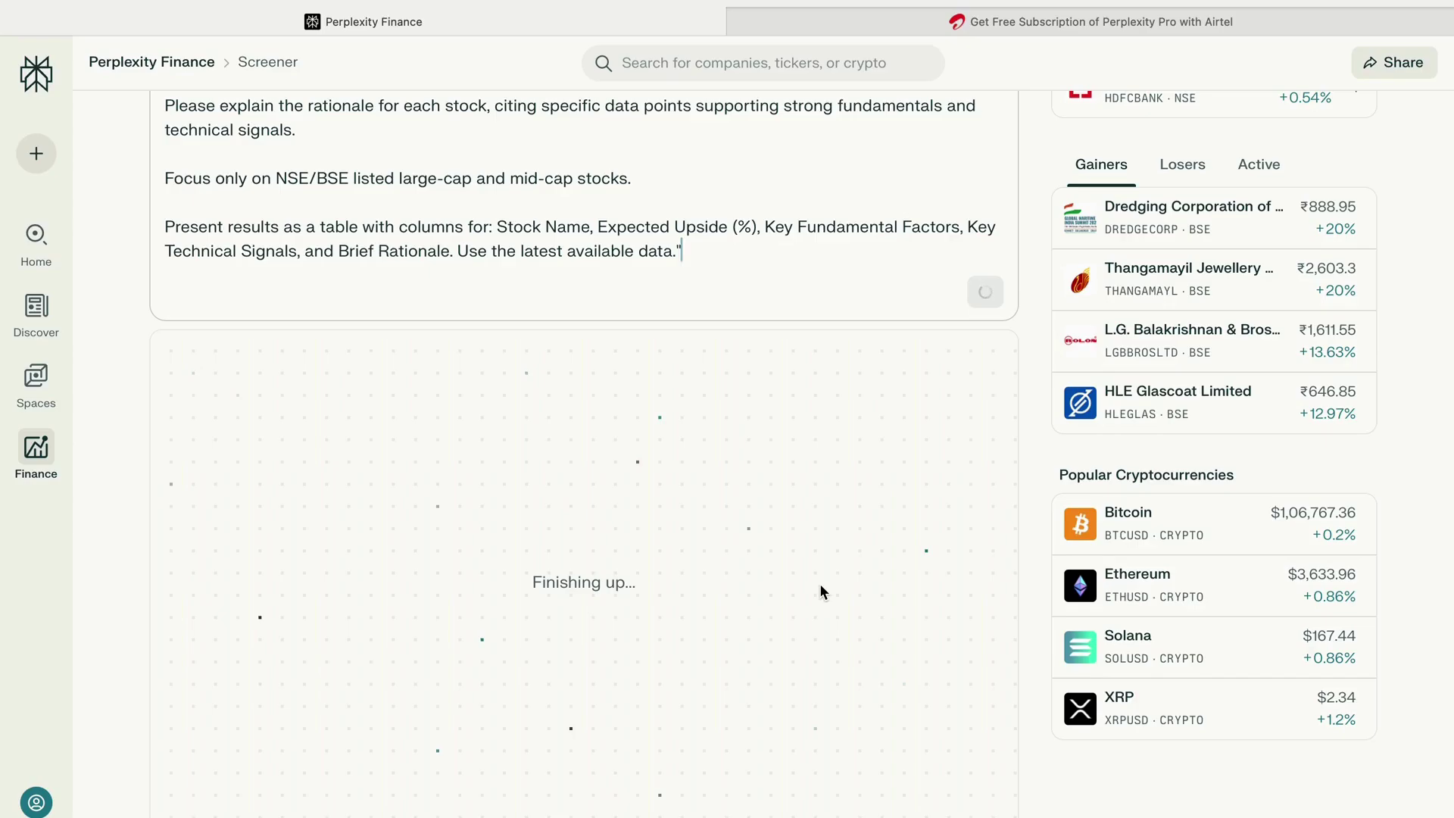
{"action": "scroll", "coordinate": [819, 591], "scroll_direction": "down", "scroll_amount": 1}
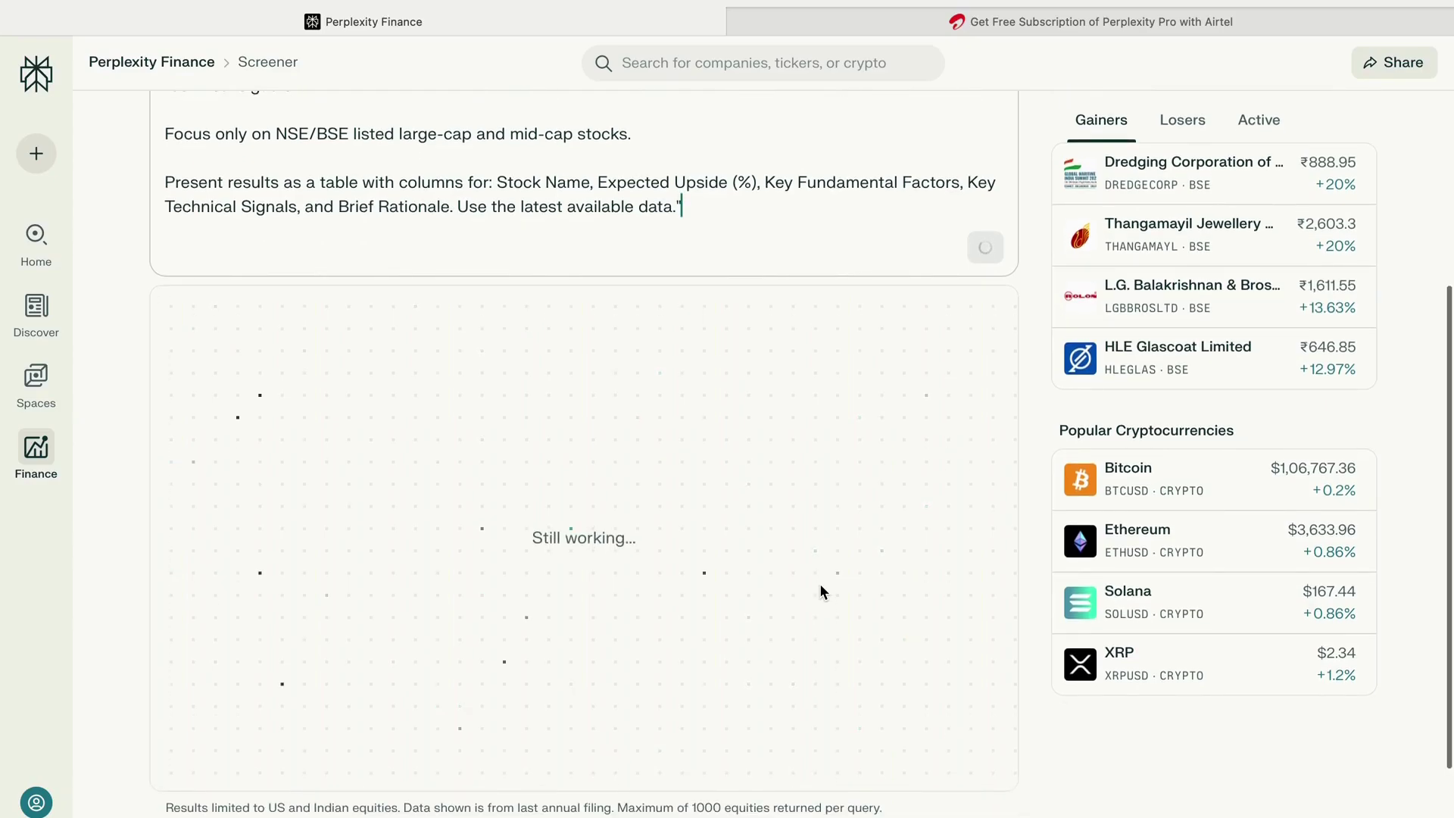
{"action": "scroll", "coordinate": [822, 588], "scroll_direction": "down", "scroll_amount": 1}
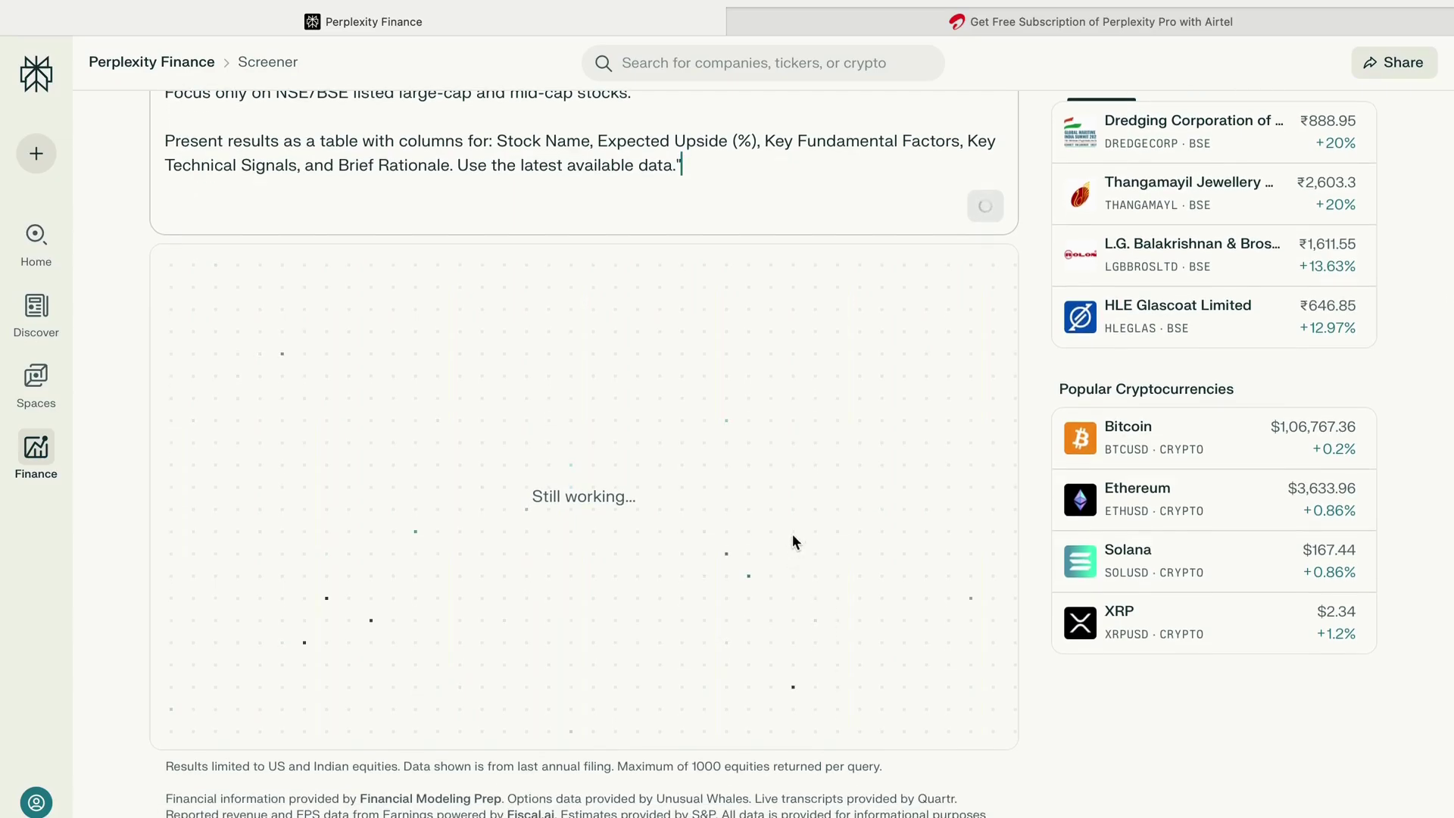
{"action": "scroll", "coordinate": [817, 558], "scroll_direction": "up", "scroll_amount": 1}
{"action": "scroll", "coordinate": [816, 553], "scroll_direction": "up", "scroll_amount": 1}
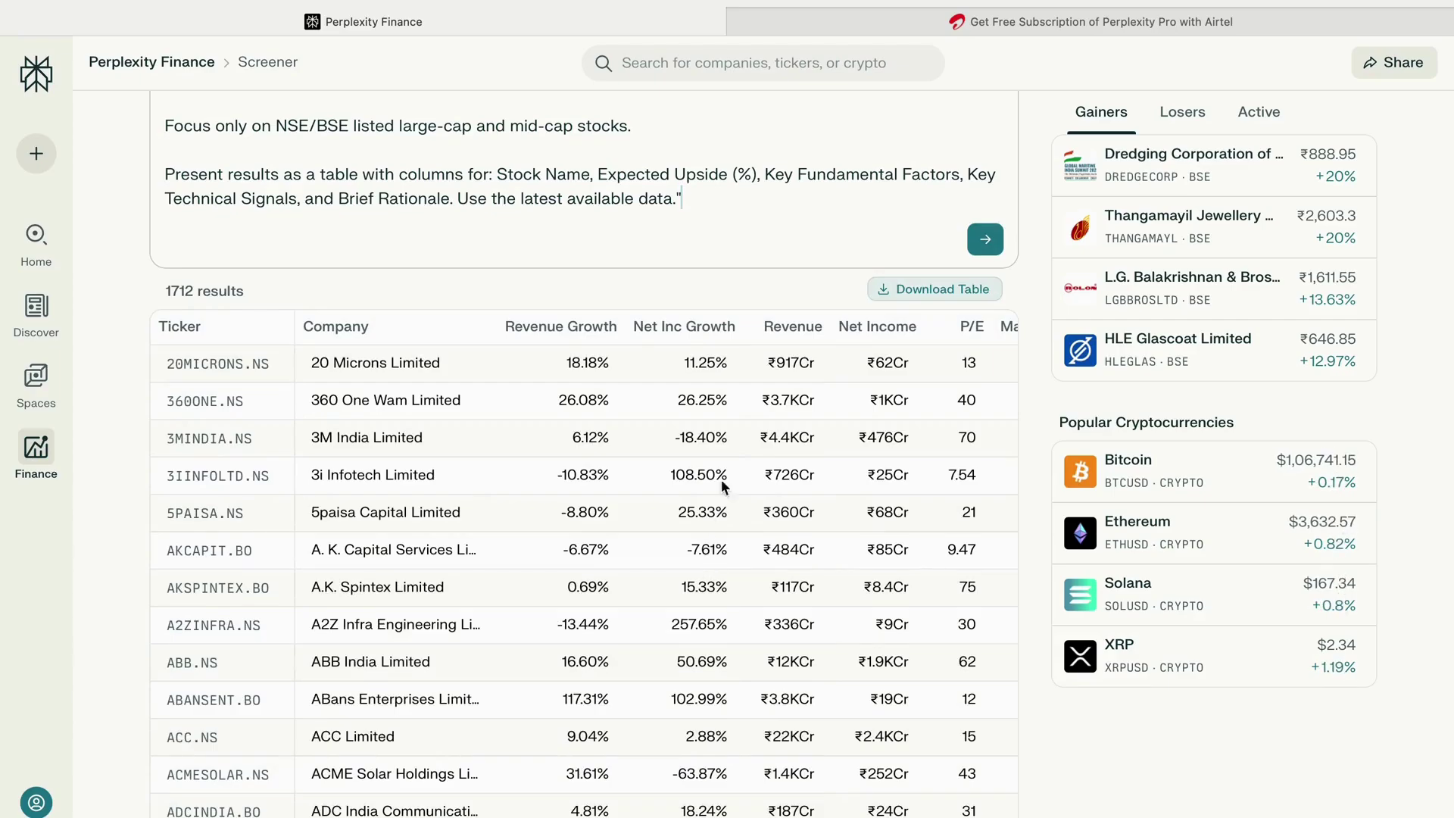
Open 20MICRONS.NS from the screener results and show its 5Y monthly historical prices.
{"action": "scroll", "coordinate": [824, 469], "scroll_direction": "down", "scroll_amount": 1}
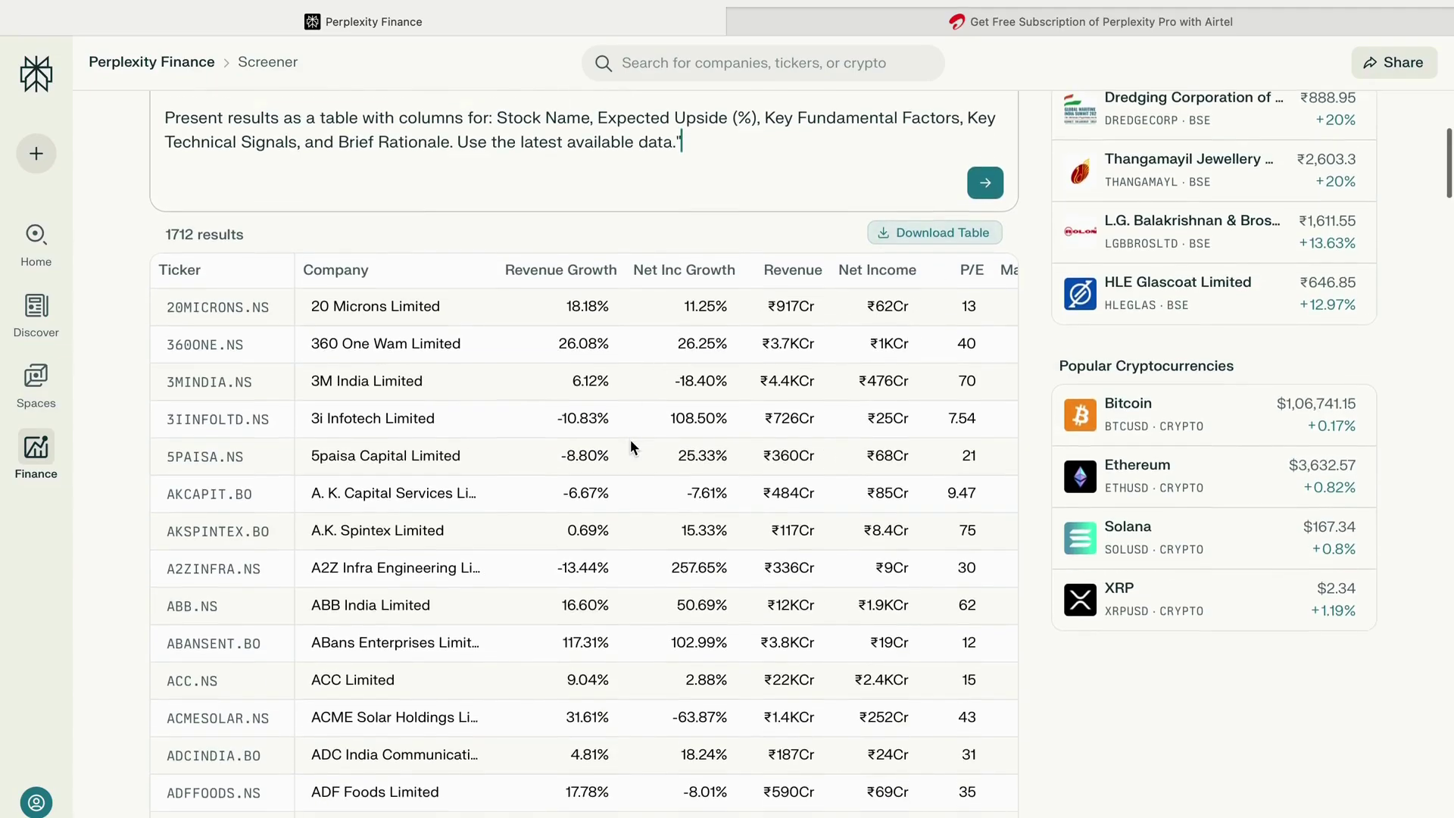
{"action": "scroll", "coordinate": [631, 440], "scroll_direction": "down", "scroll_amount": 1}
{"action": "left_click", "coordinate": [222, 288]}
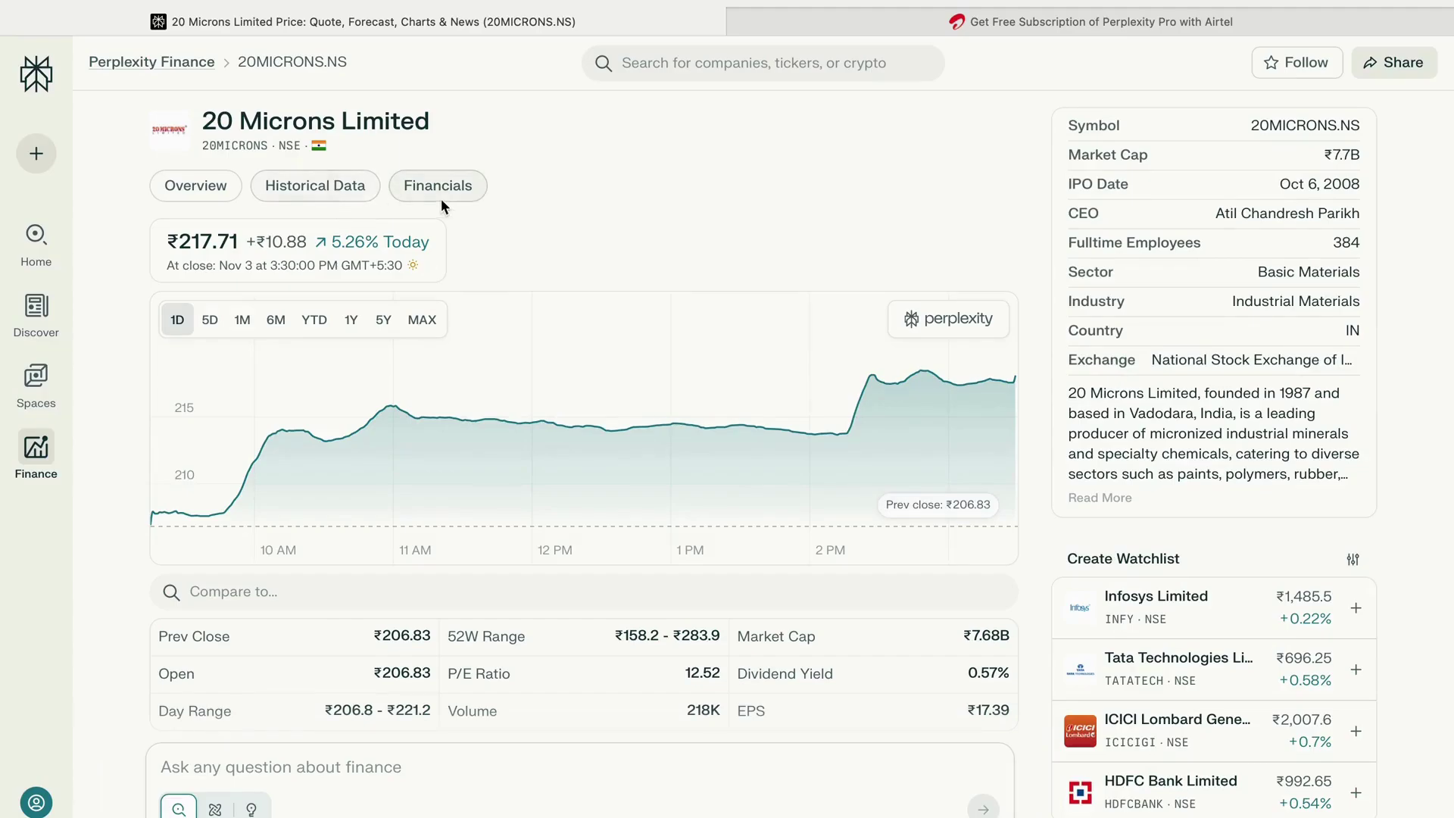
{"action": "left_click", "coordinate": [344, 186]}
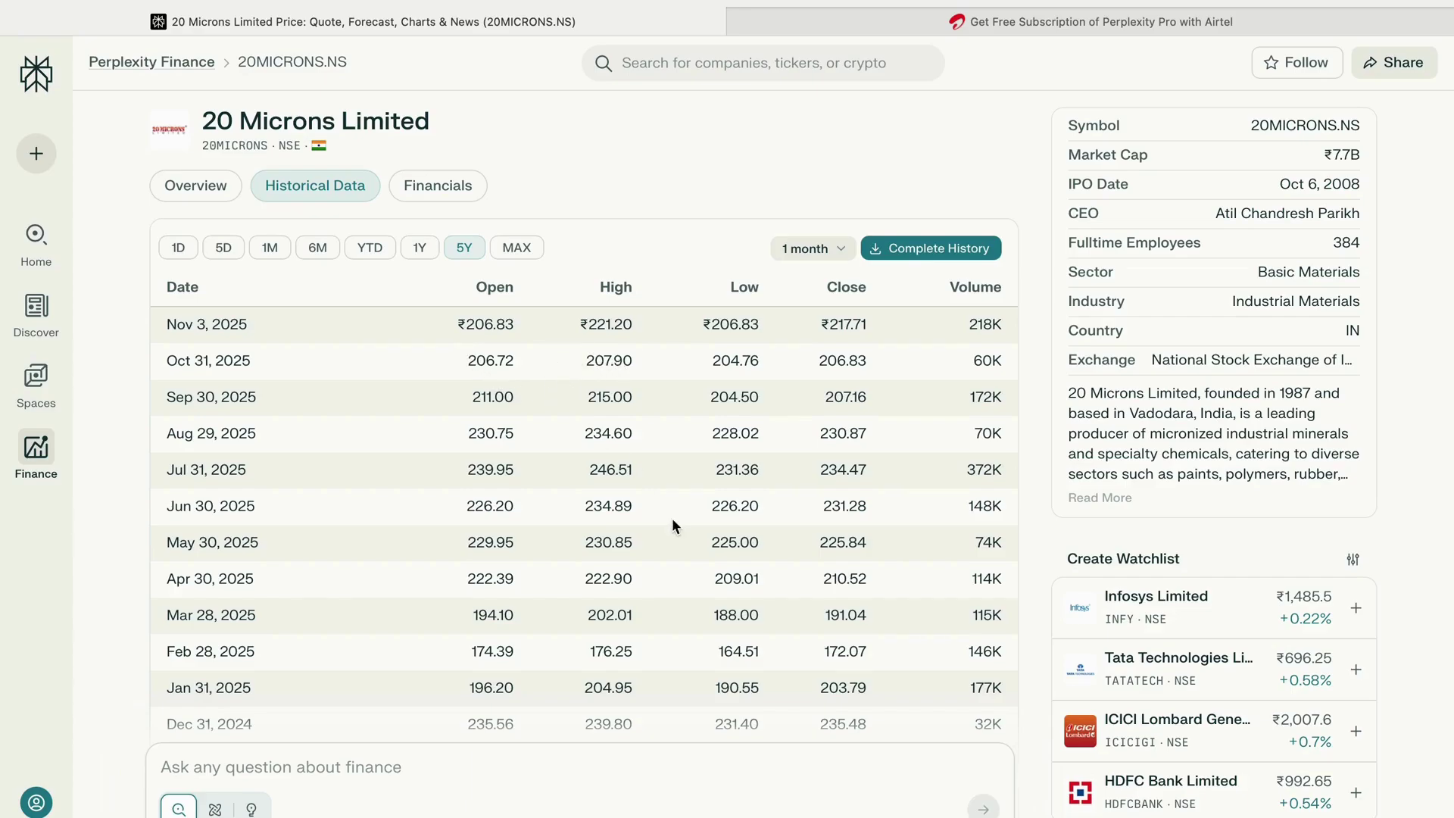
{"action": "scroll", "coordinate": [746, 575], "scroll_direction": "down", "scroll_amount": 1}
{"action": "scroll", "coordinate": [746, 576], "scroll_direction": "up", "scroll_amount": 1}
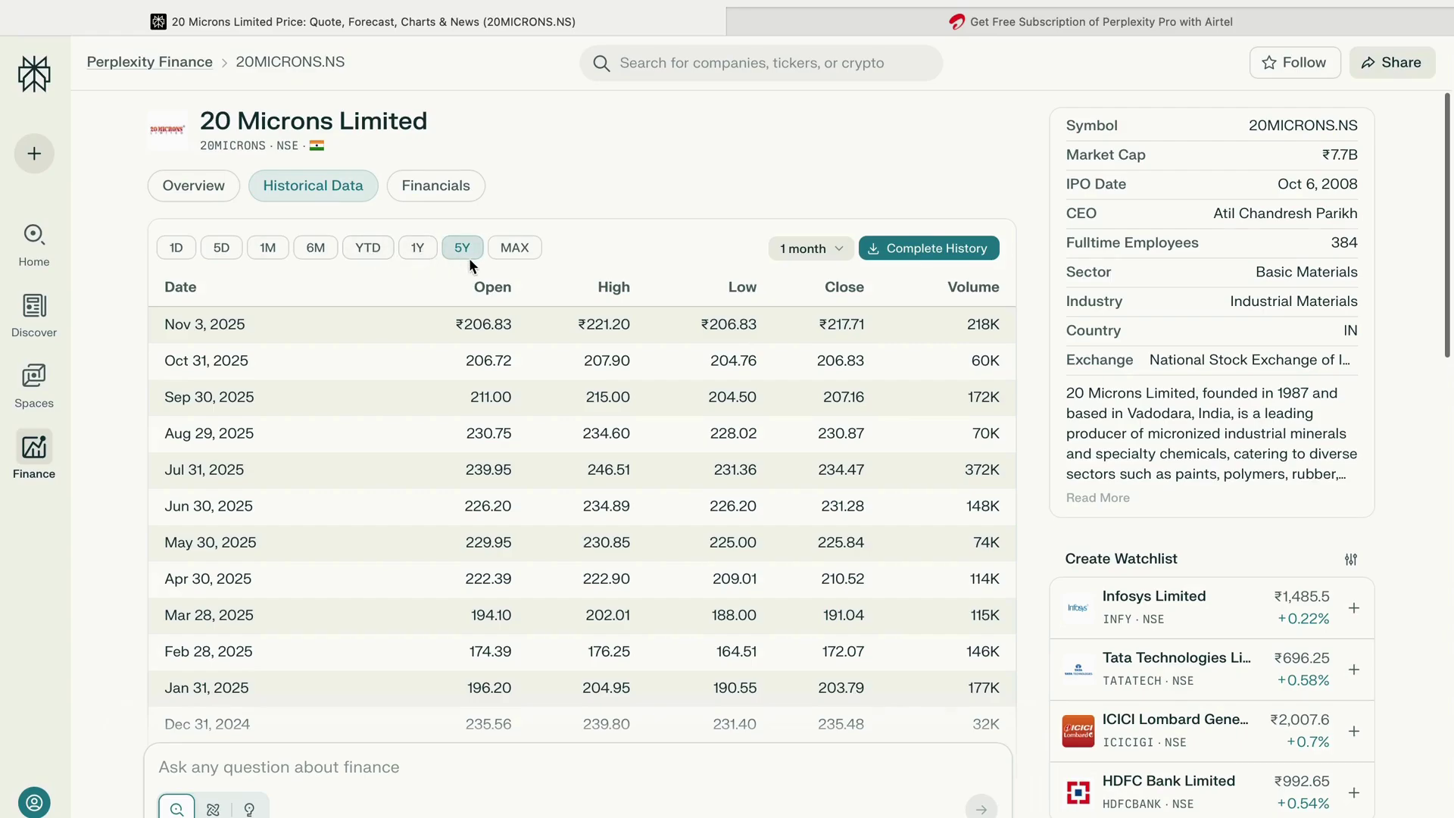
Show 20 Microns' annual Key Stats financials and scroll through the figures.
{"action": "left_click", "coordinate": [449, 191]}
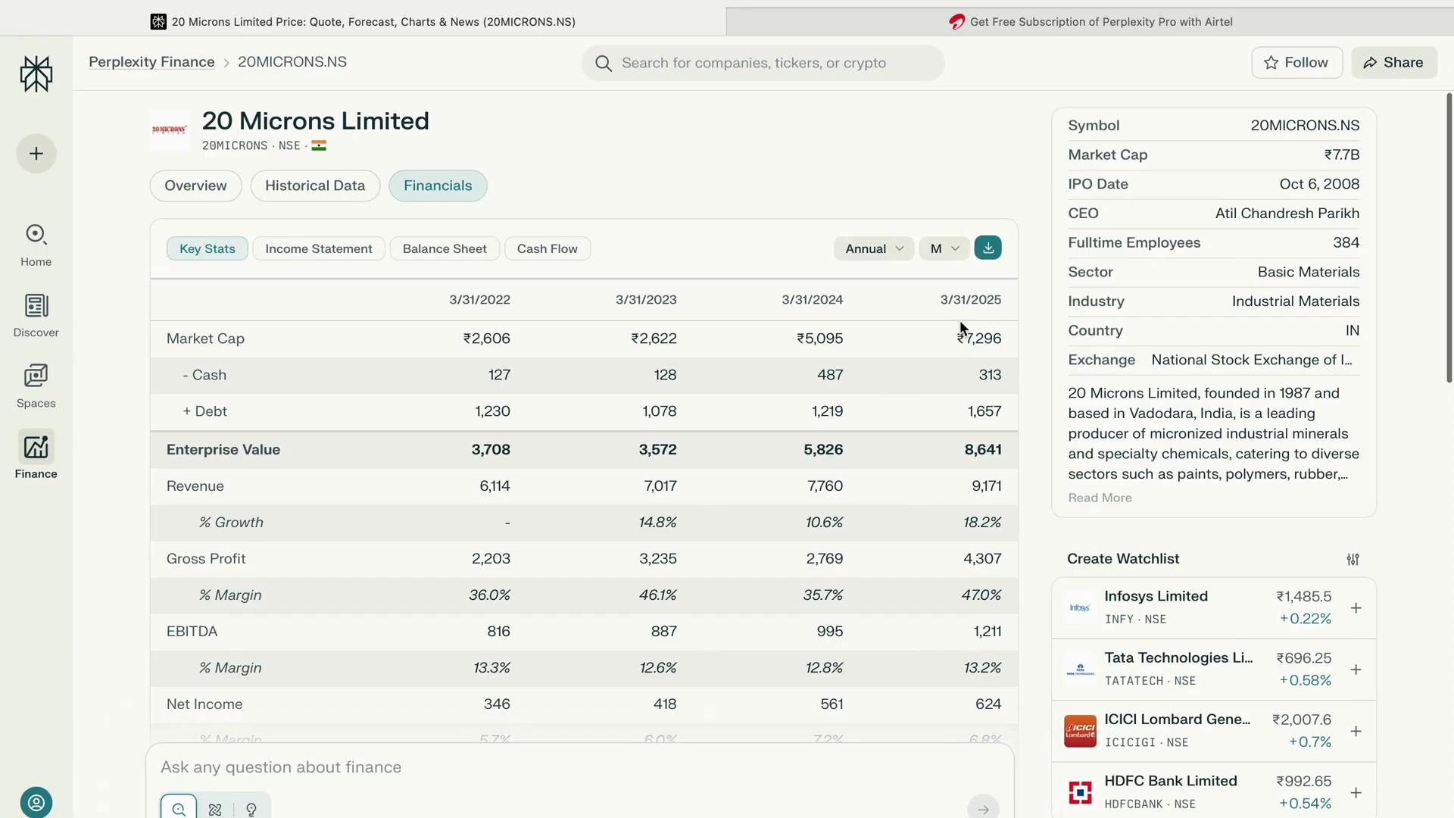
{"action": "scroll", "coordinate": [917, 484], "scroll_direction": "down", "scroll_amount": 2}
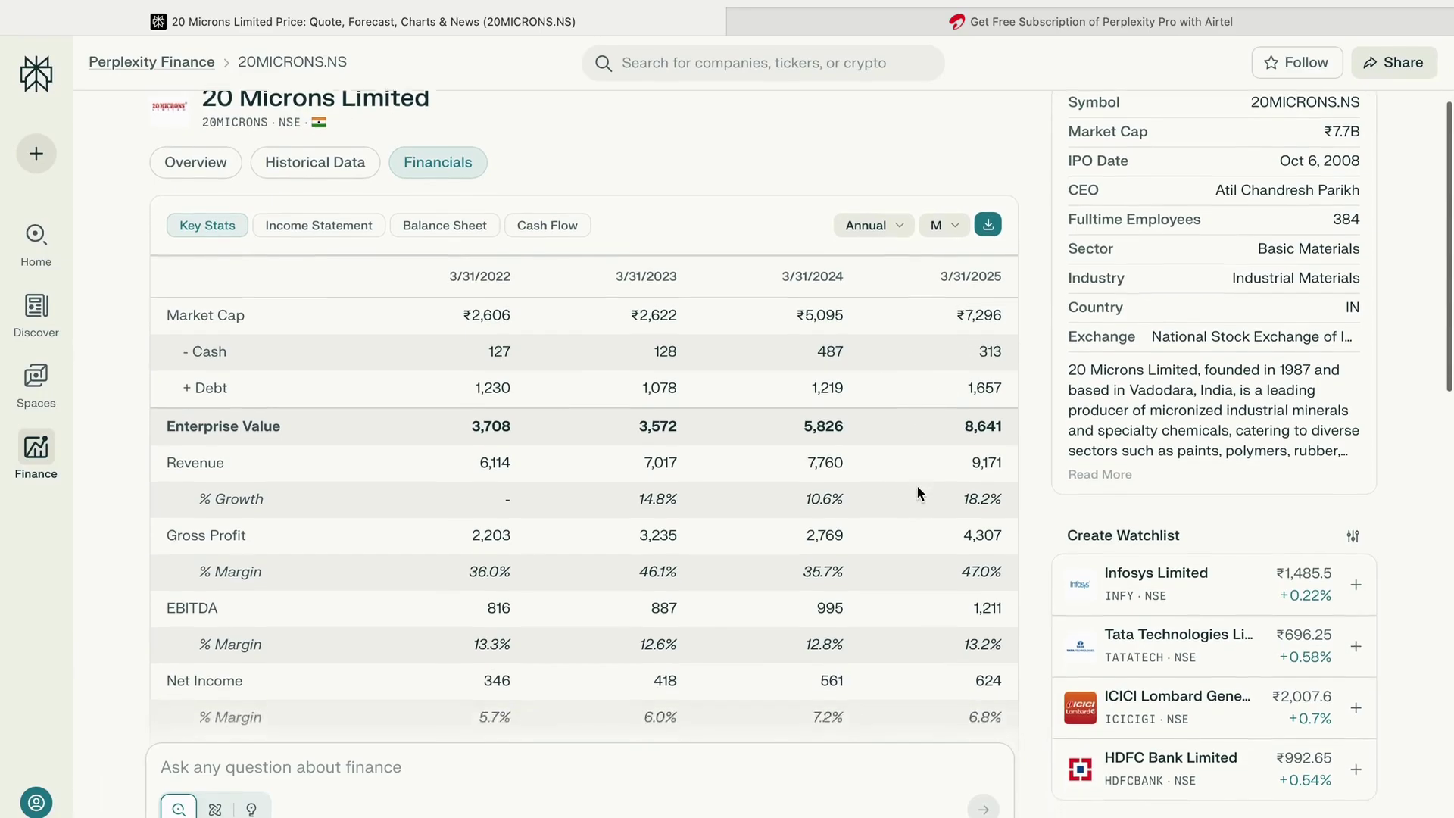
{"action": "scroll", "coordinate": [865, 433], "scroll_direction": "up", "scroll_amount": 2}
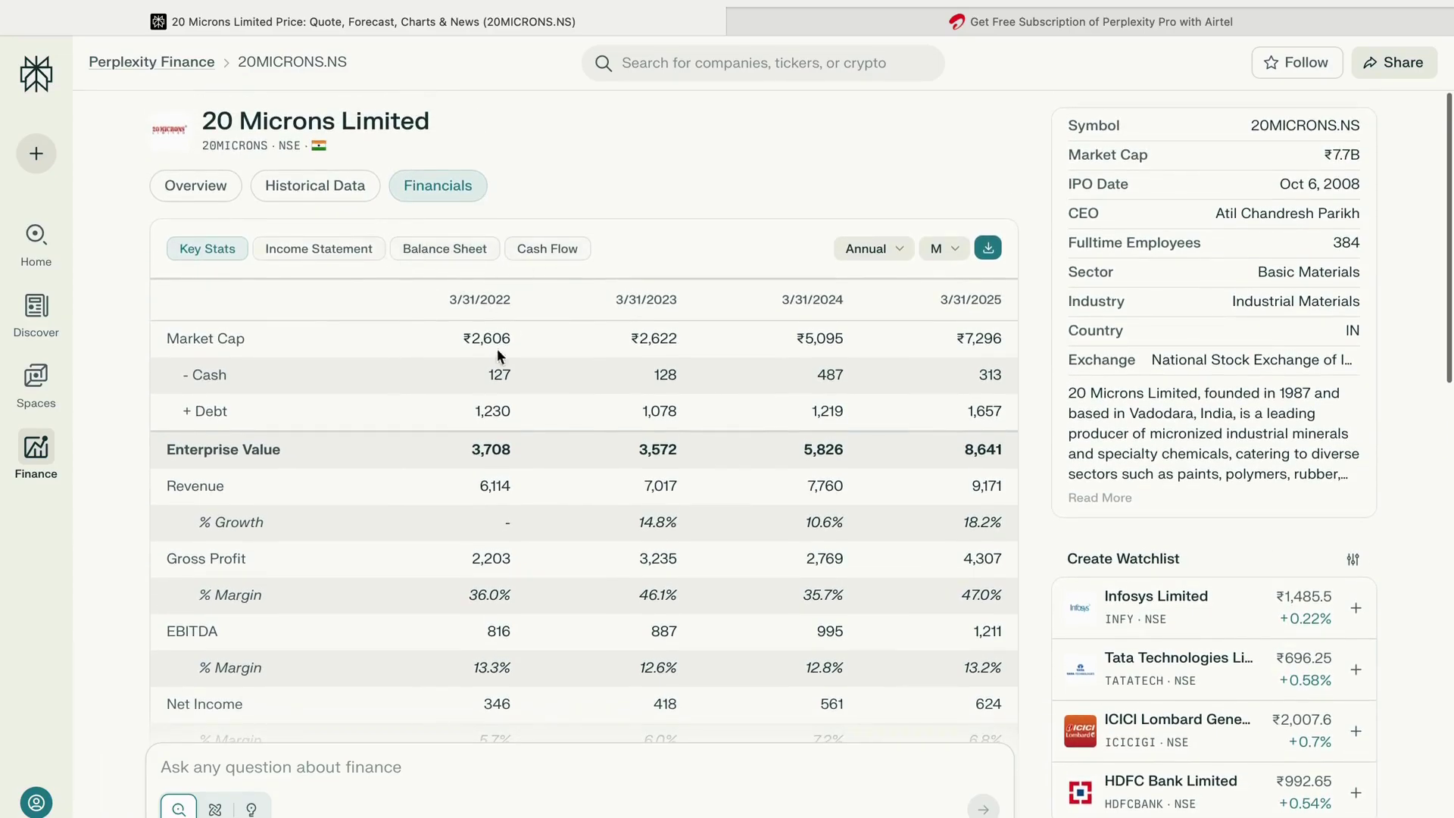
{"action": "scroll", "coordinate": [650, 476], "scroll_direction": "down", "scroll_amount": 2}
{"action": "scroll", "coordinate": [651, 477], "scroll_direction": "down", "scroll_amount": 8}
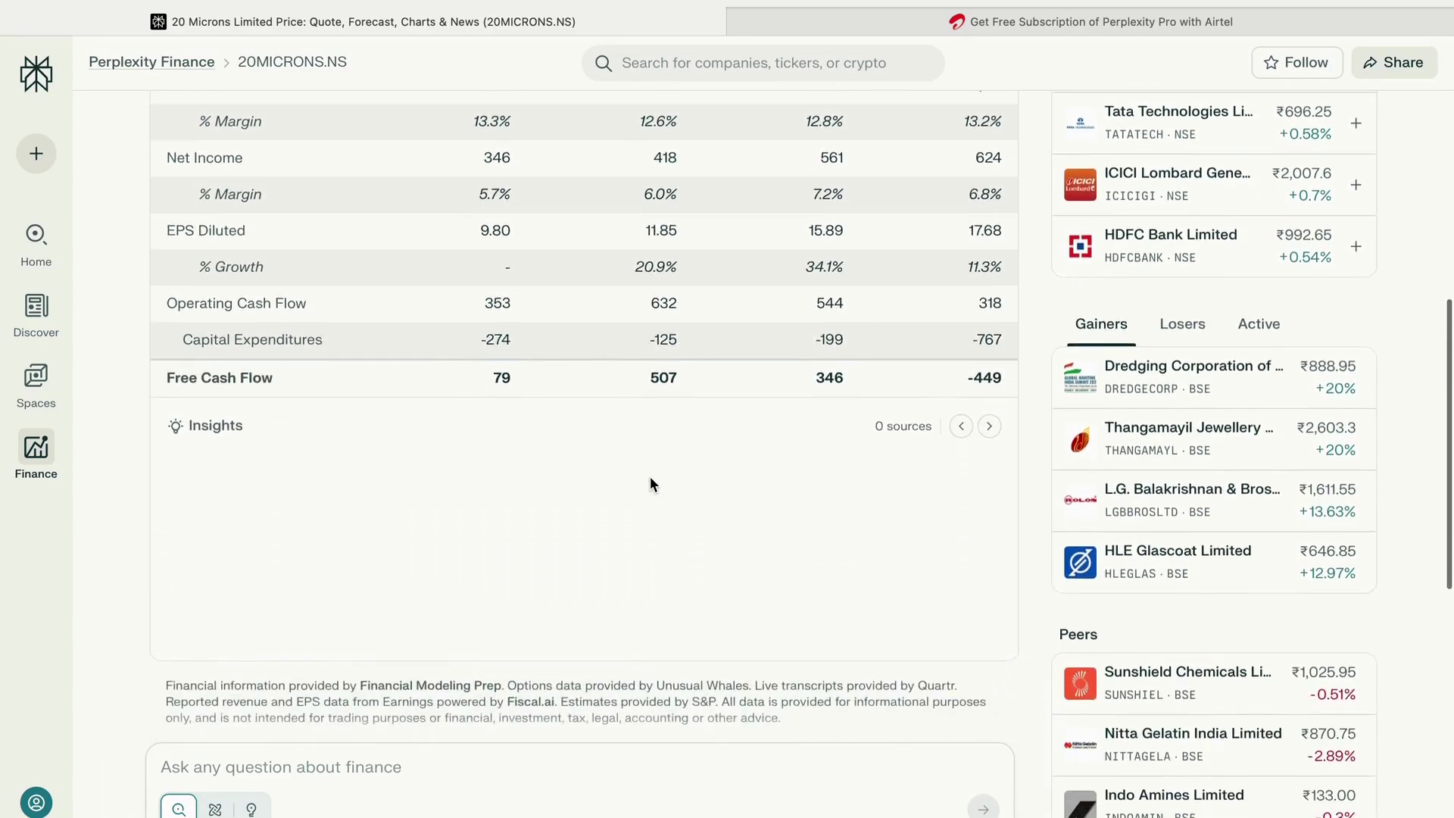
{"action": "scroll", "coordinate": [649, 486], "scroll_direction": "up", "scroll_amount": 10}
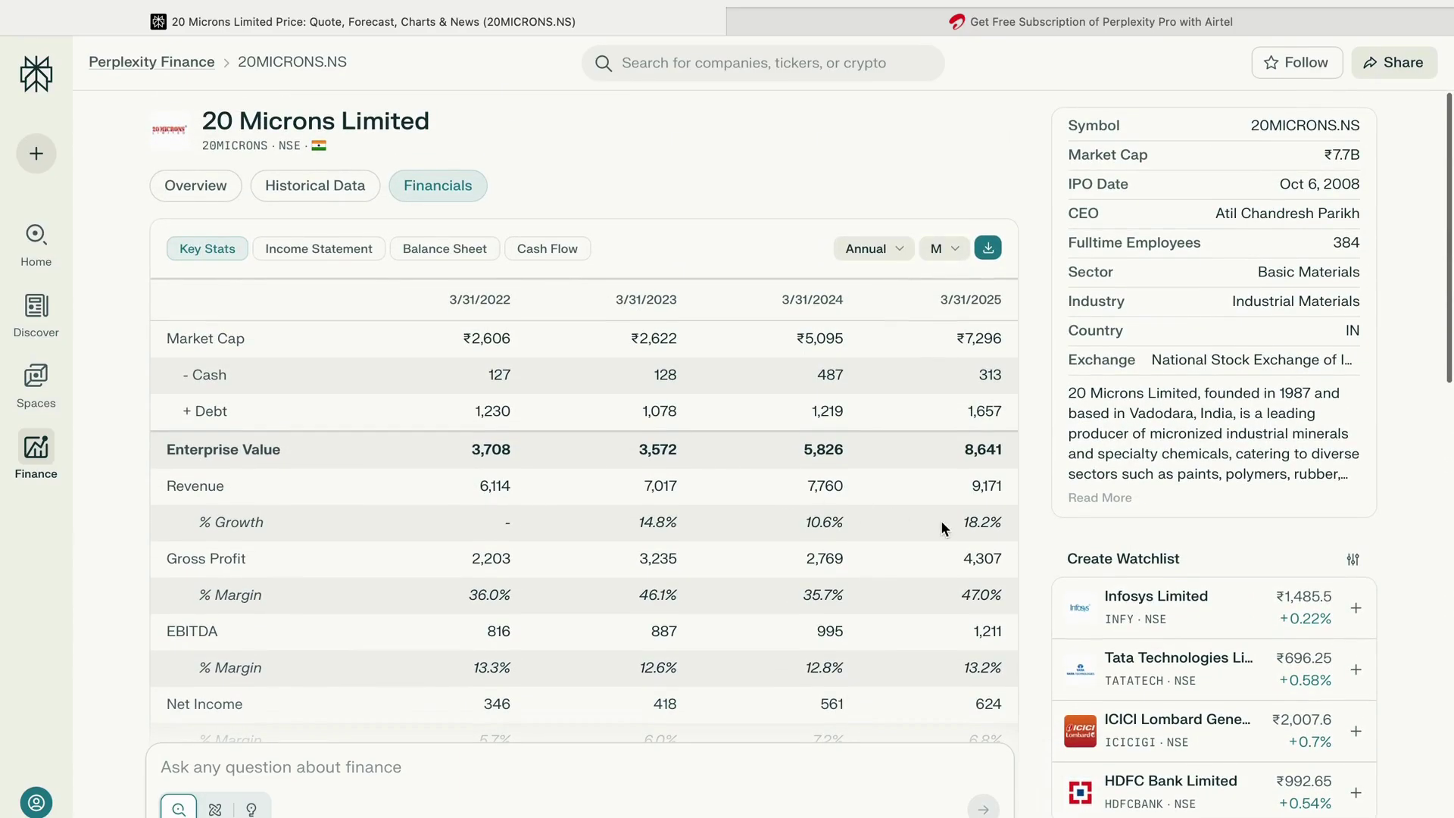
{"action": "scroll", "coordinate": [1132, 543], "scroll_direction": "down", "scroll_amount": 1}
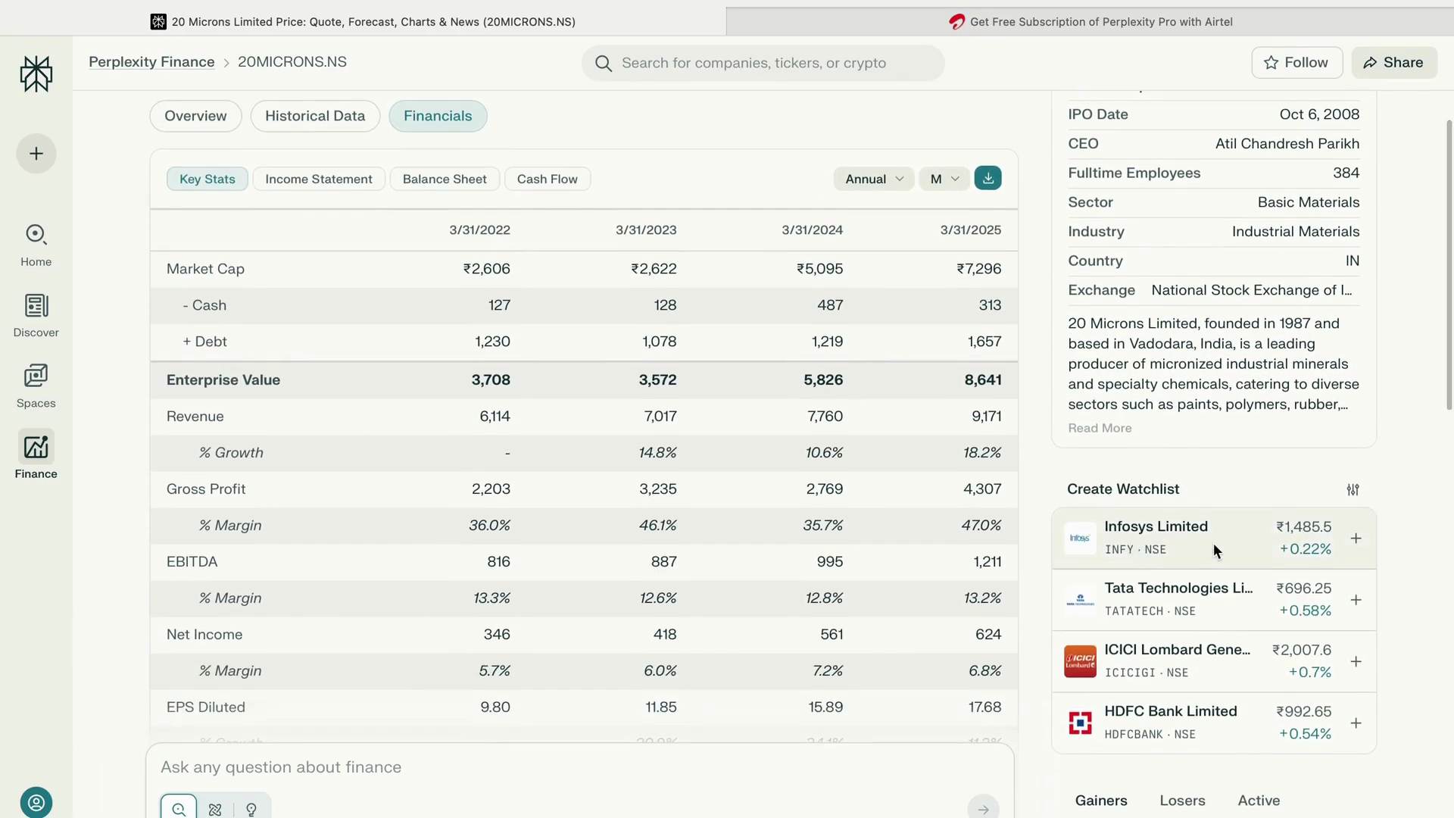
{"action": "scroll", "coordinate": [1214, 543], "scroll_direction": "down", "scroll_amount": 1}
{"action": "scroll", "coordinate": [1299, 521], "scroll_direction": "down", "scroll_amount": 1}
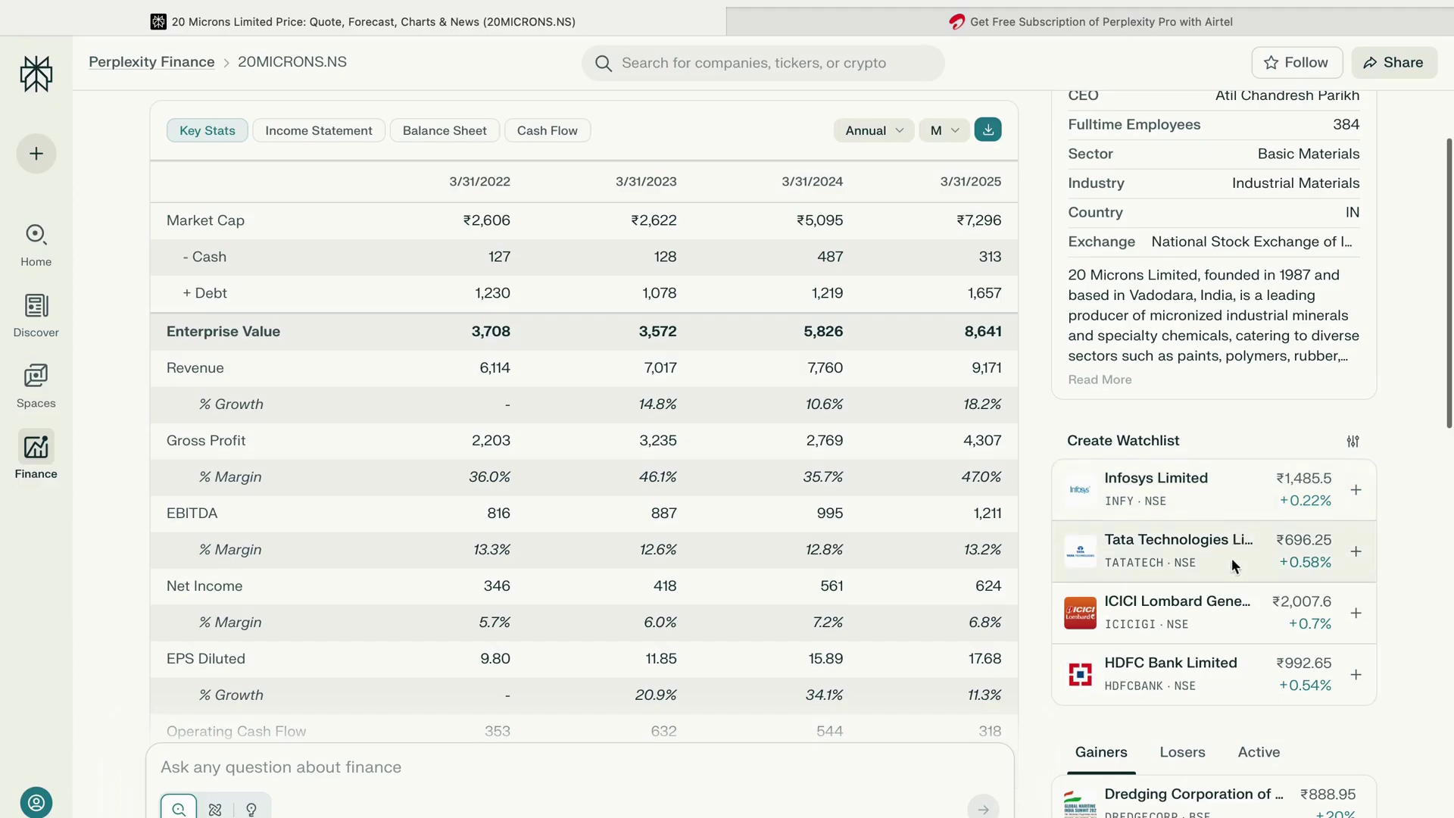
{"action": "scroll", "coordinate": [1228, 664], "scroll_direction": "down", "scroll_amount": 2}
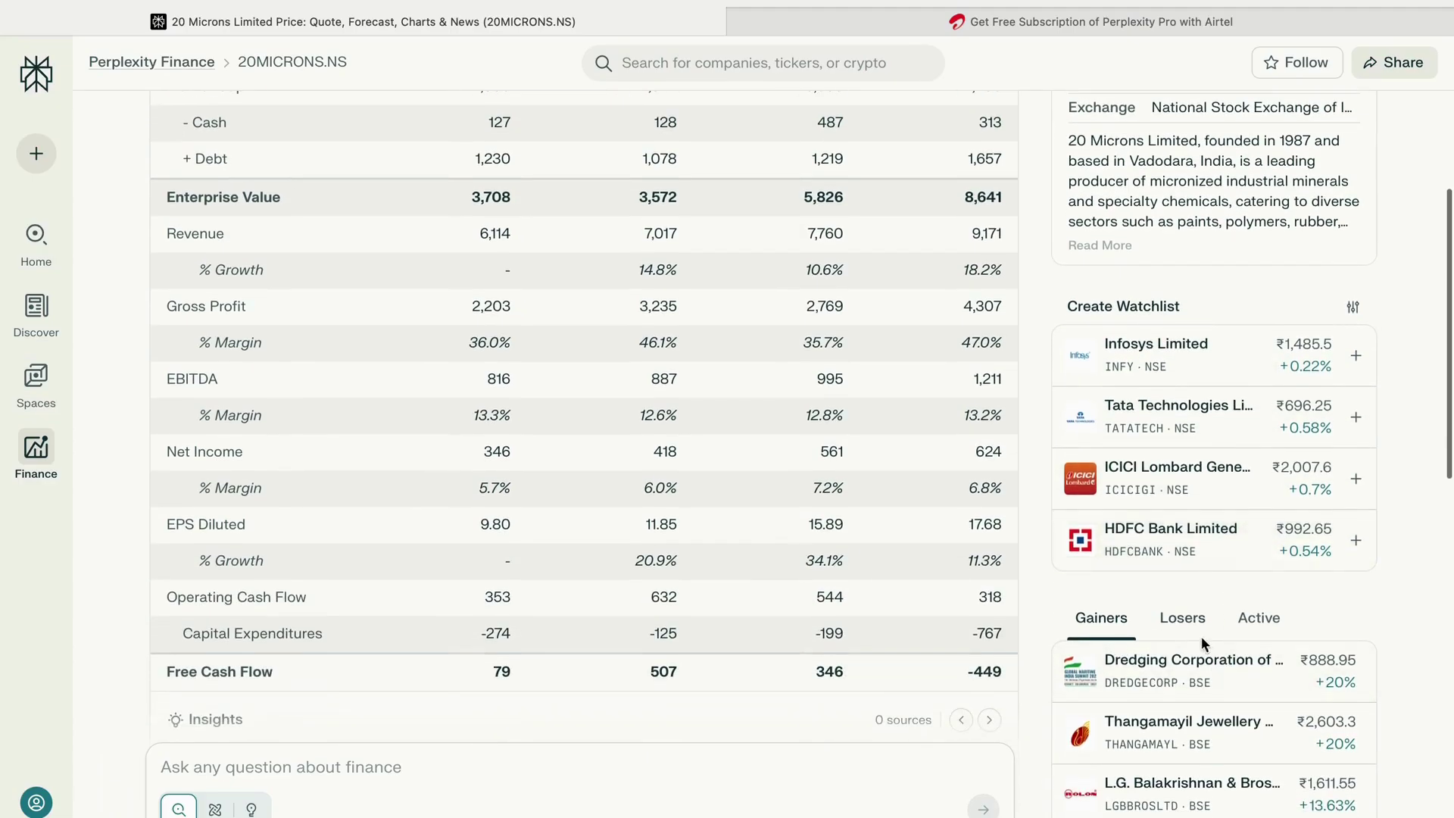
{"action": "scroll", "coordinate": [1263, 661], "scroll_direction": "down", "scroll_amount": 1}
Try editing the watchlist and dismiss the sign-up prompt that appears.
{"action": "scroll", "coordinate": [1263, 660], "scroll_direction": "up", "scroll_amount": 3}
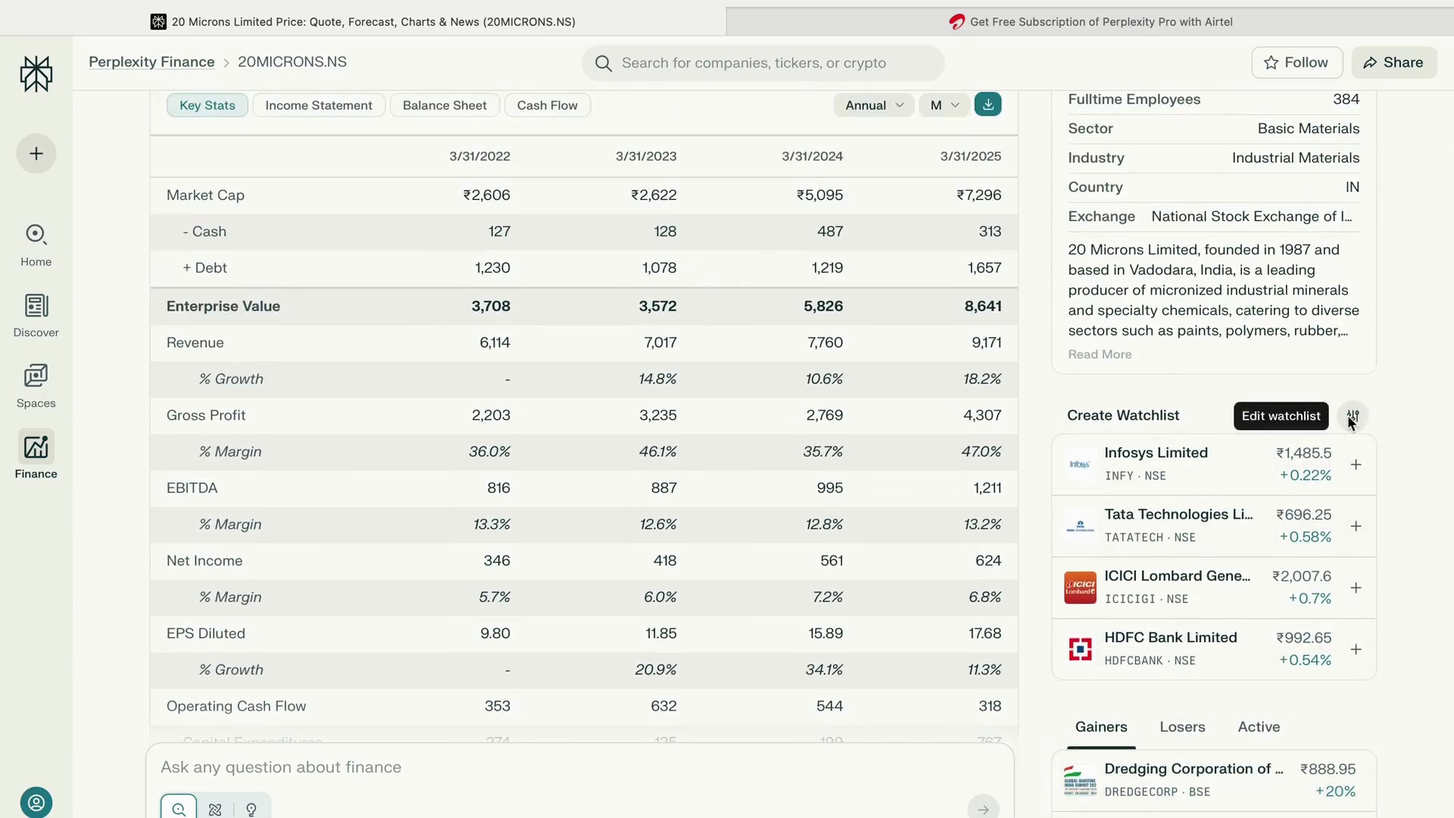
{"action": "left_click", "coordinate": [1348, 417]}
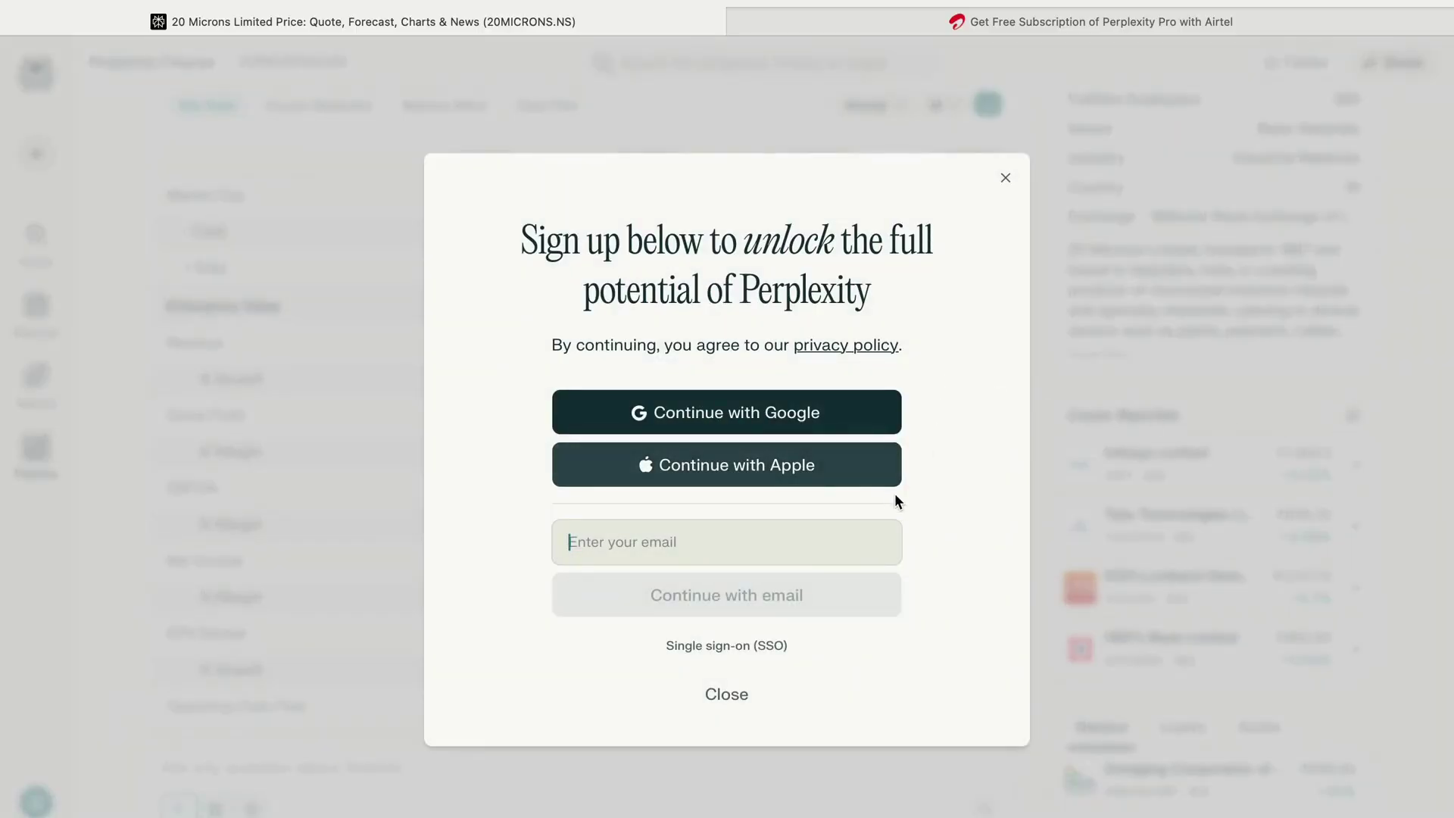
{"action": "left_click", "coordinate": [1005, 179]}
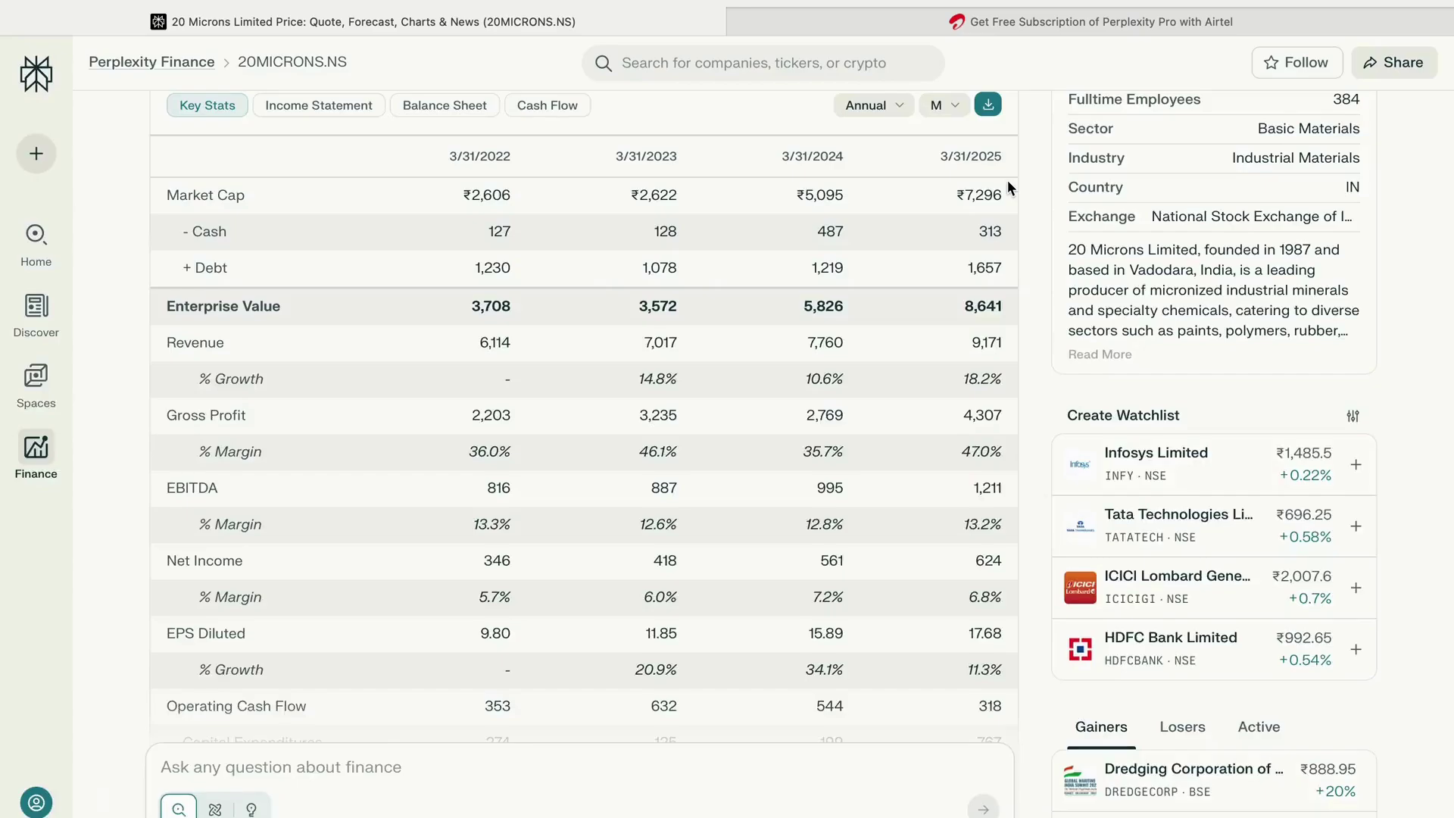
Highlight 'Airtel Thanks' on Airtel's Perplexity Pro offer page, then return to the Perplexity app.
{"action": "left_click", "coordinate": [1034, 24]}
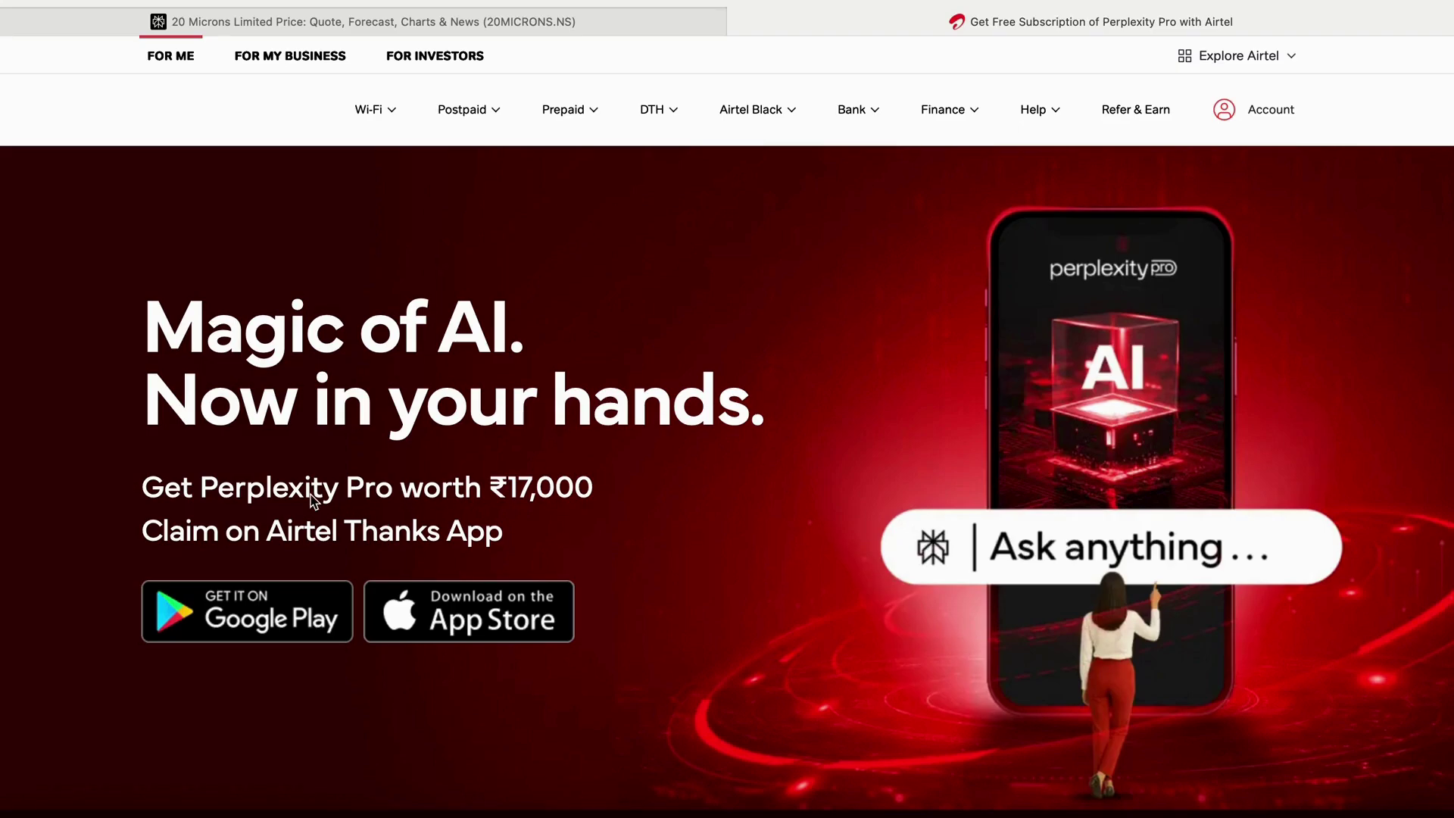
{"action": "left_click_drag", "start_coordinate": [266, 531], "coordinate": [443, 533]}
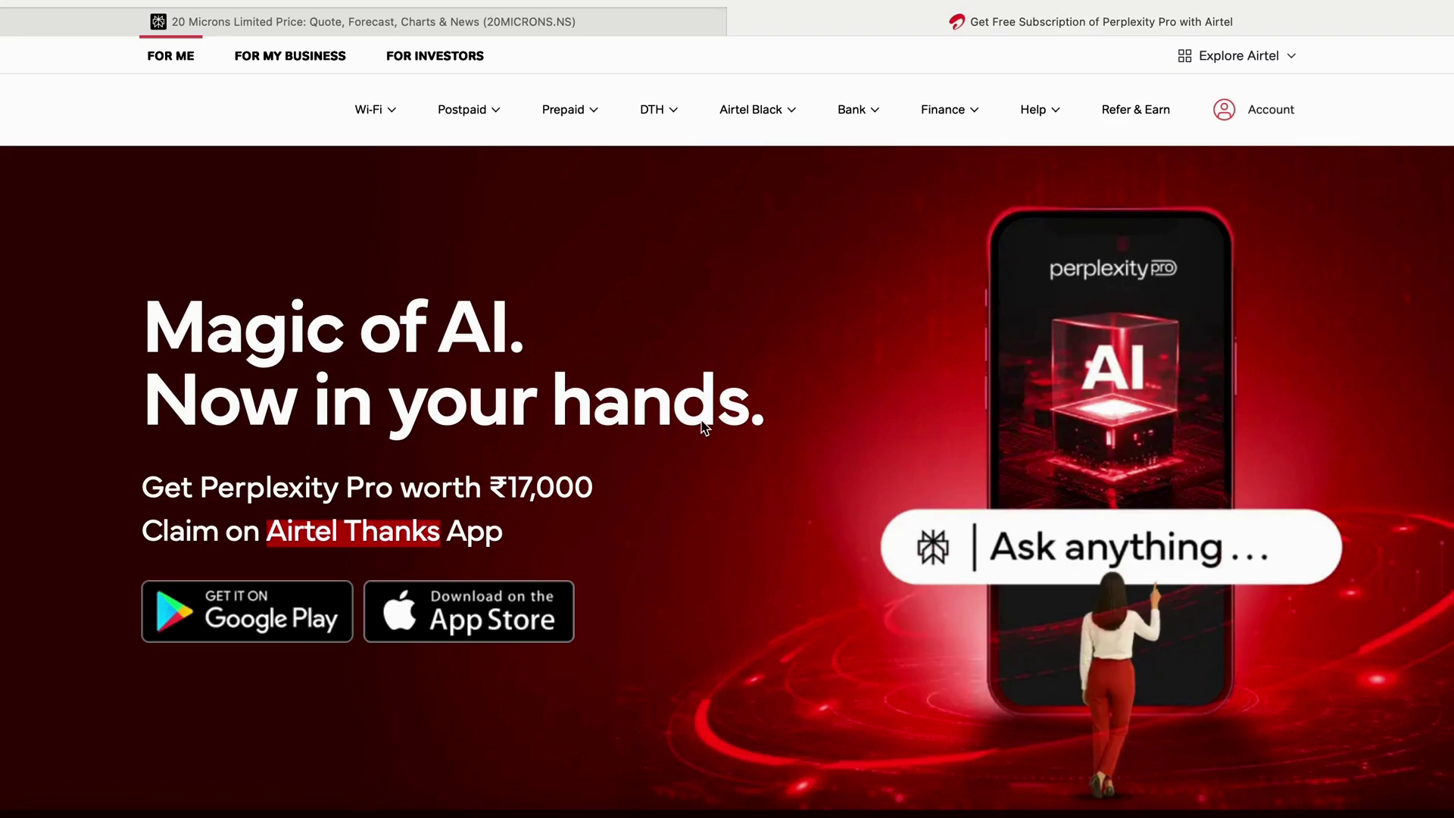
{"action": "key", "text": "super+Tab"}
{"action": "key", "text": "super+Tab"}
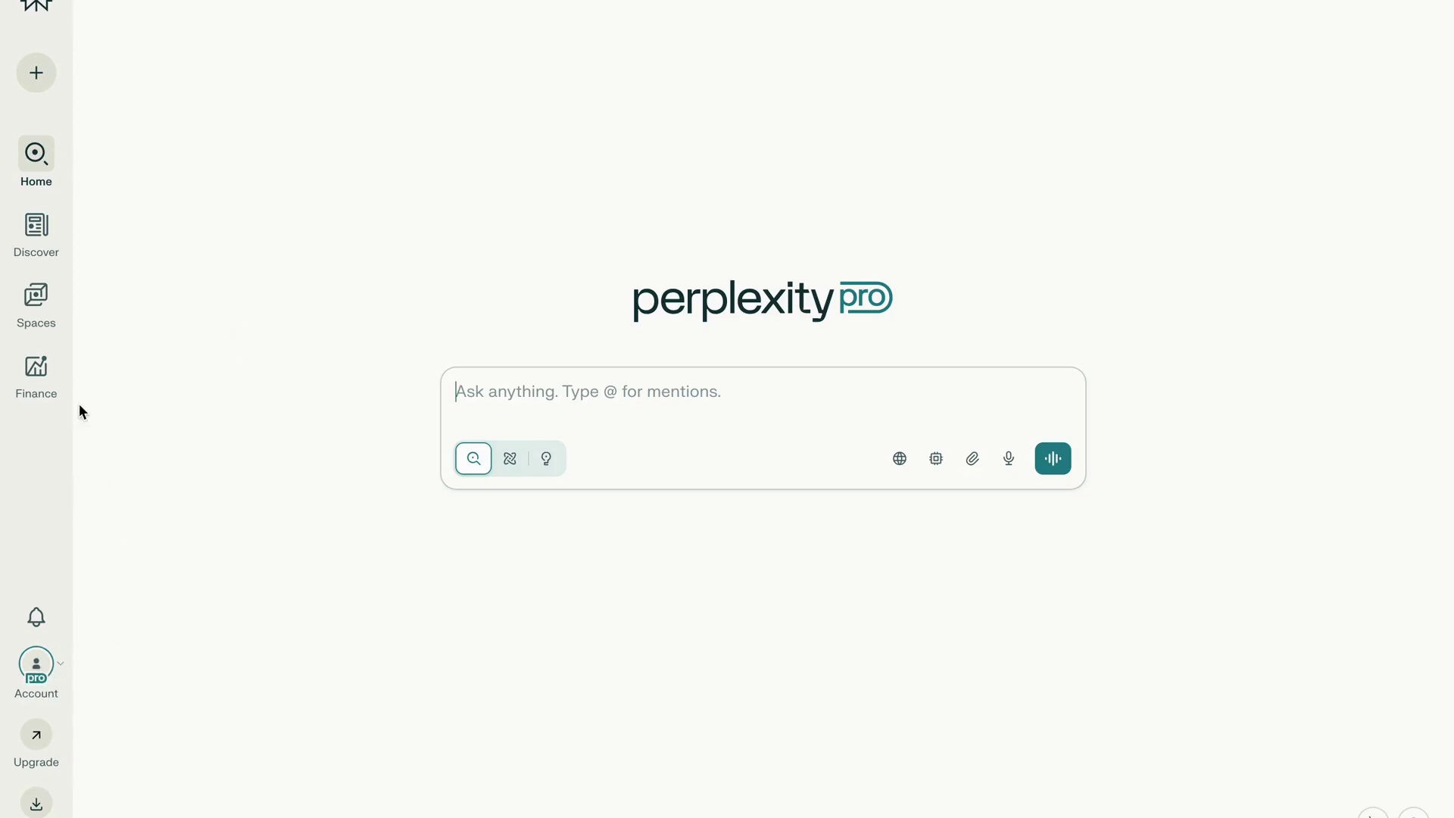
Open Finance and switch to the India Markets Stock Screener.
{"action": "left_click", "coordinate": [40, 373]}
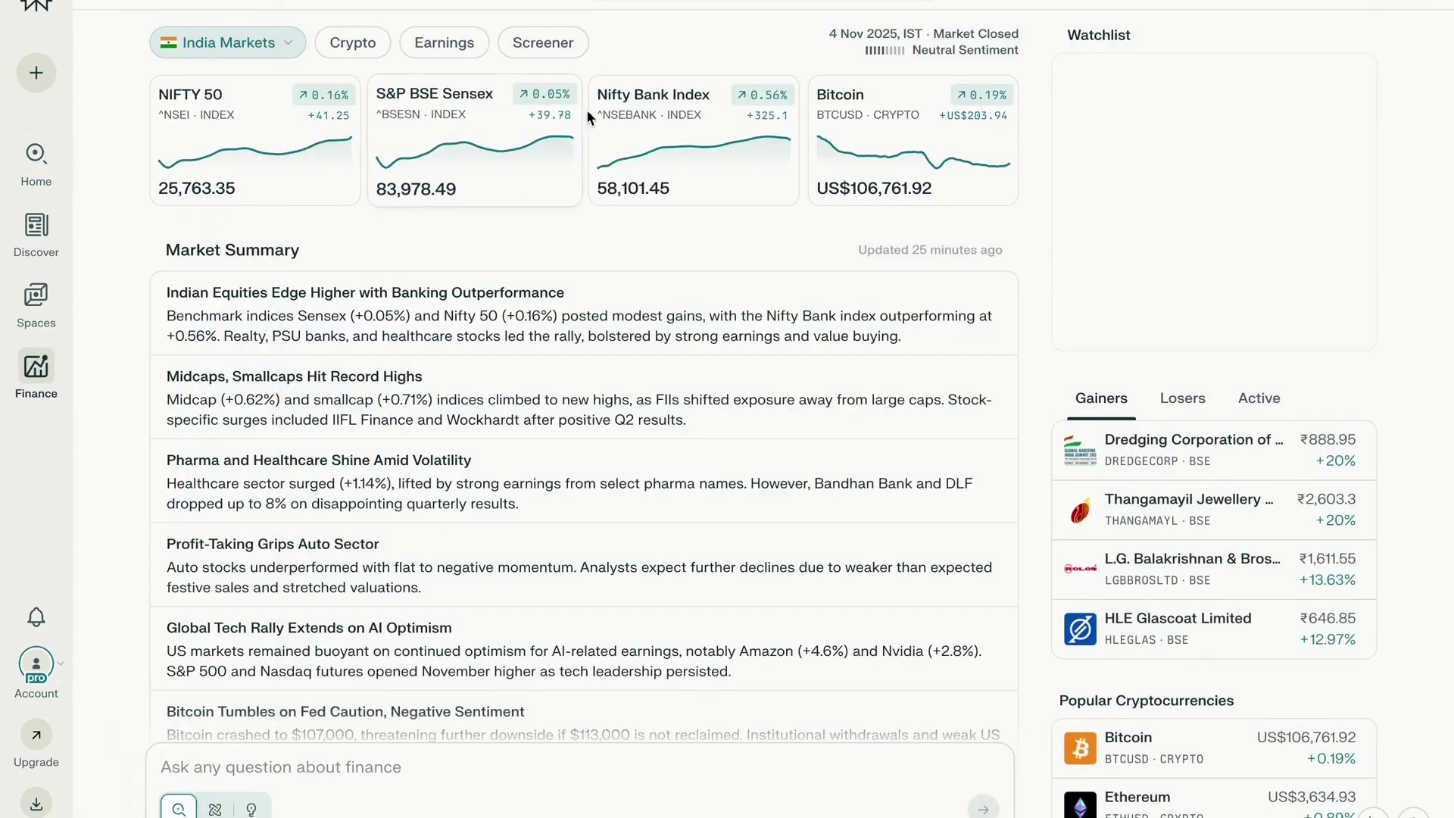
{"action": "left_click", "coordinate": [549, 45]}
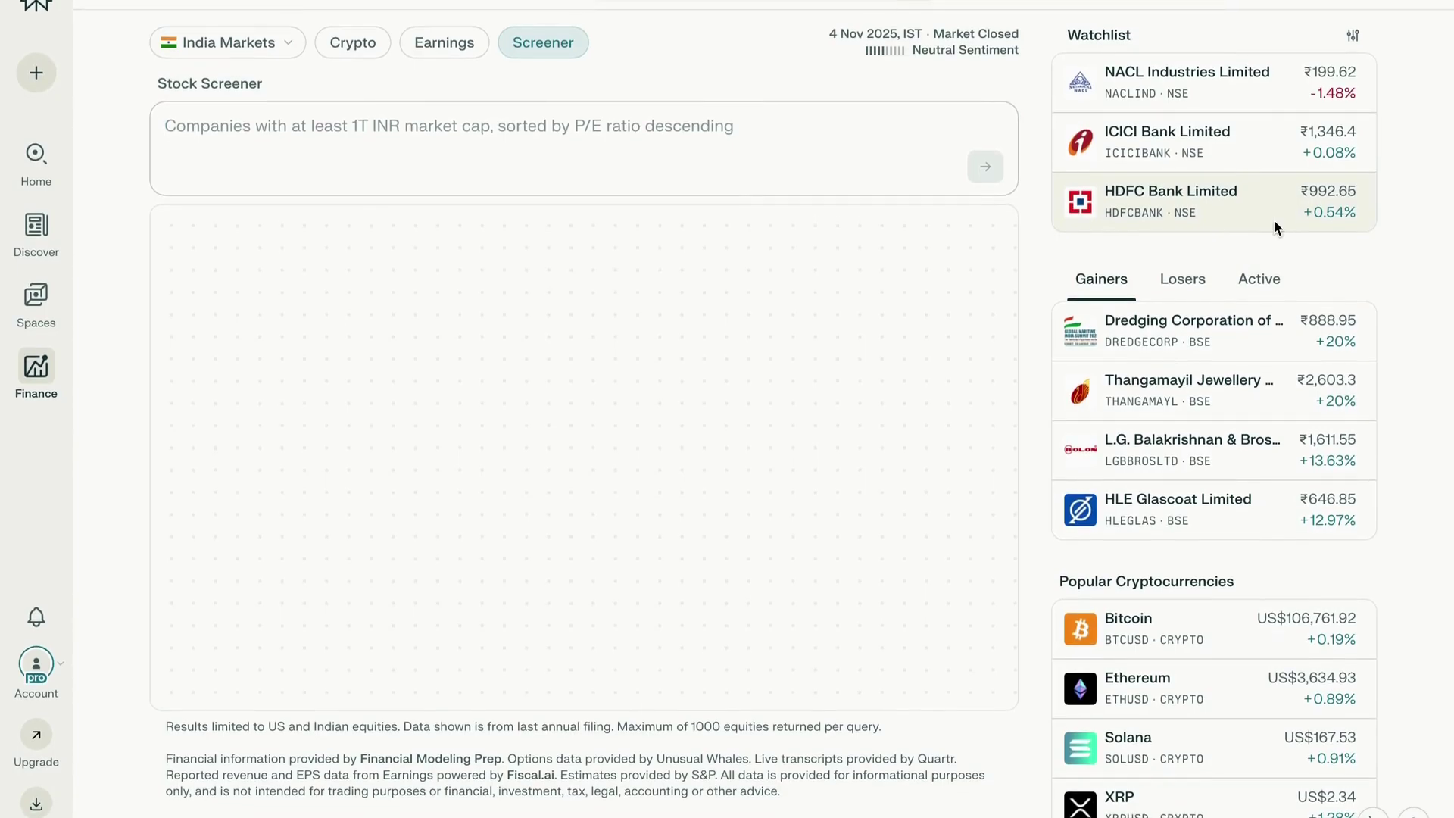
Search 'bharat elect' in the watchlist editor and add BEL.NS Bharat Electronics Limited.
{"action": "left_click", "coordinate": [1352, 36]}
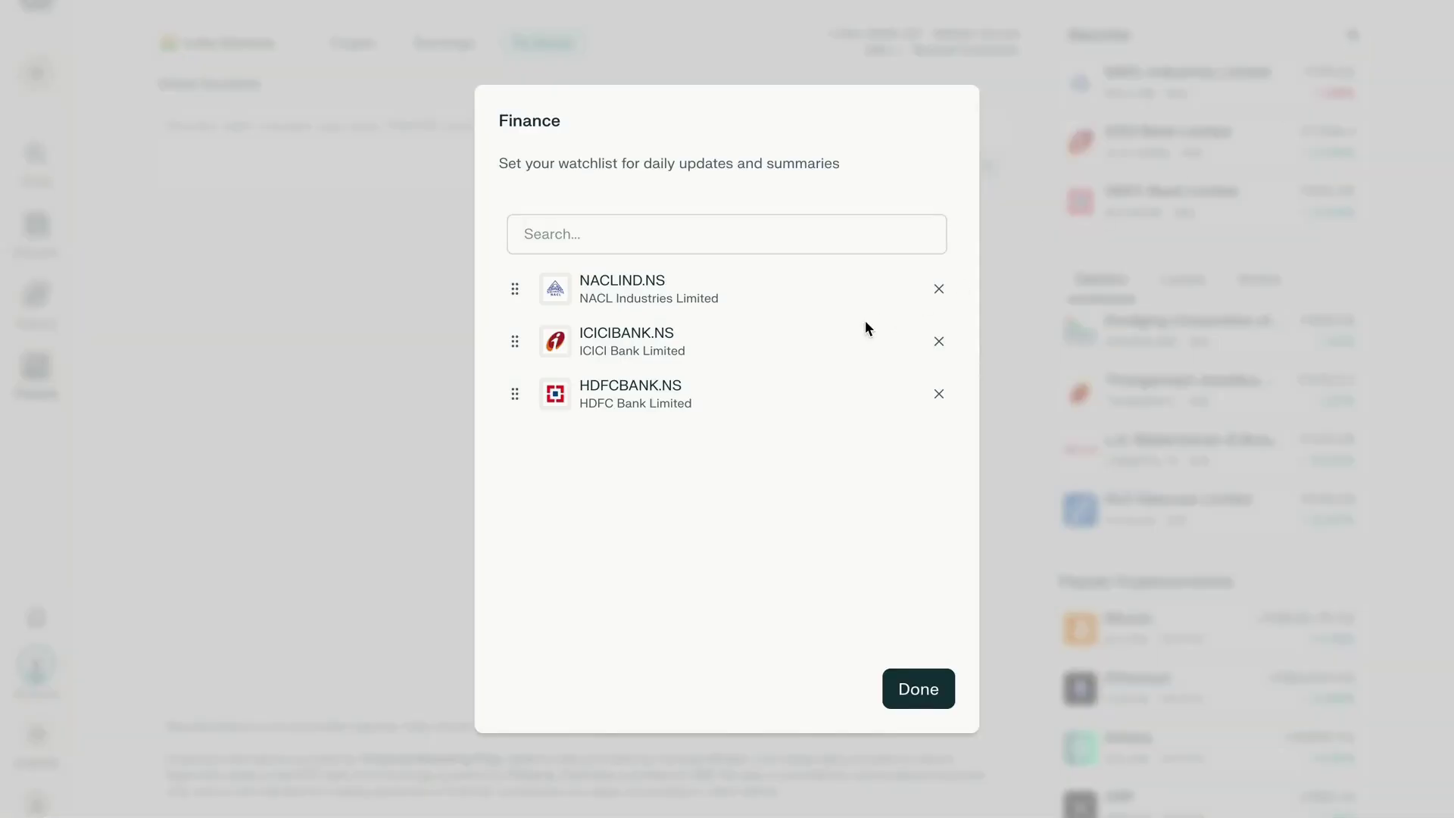
{"action": "left_click", "coordinate": [787, 235]}
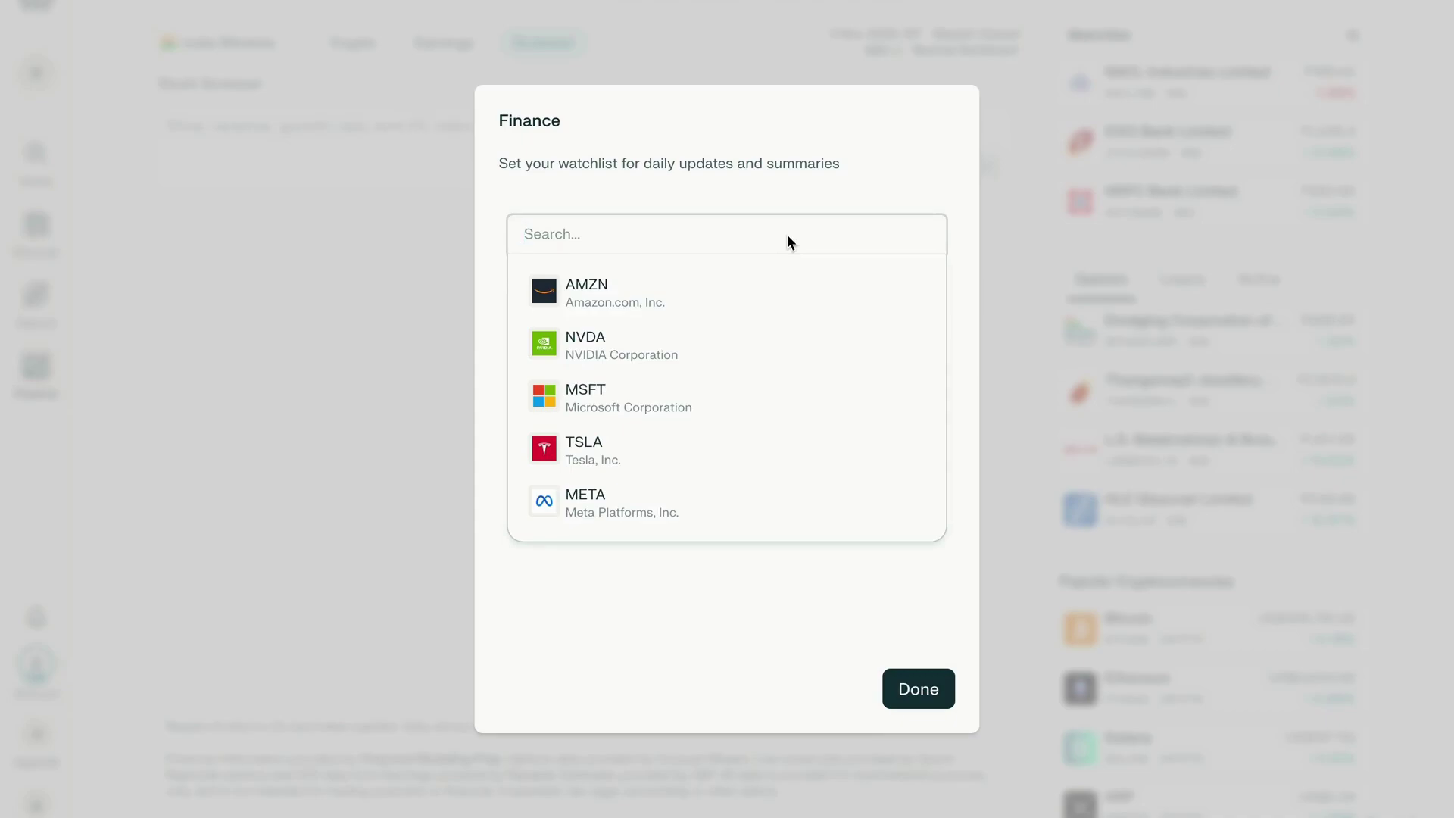
{"action": "left_click", "coordinate": [751, 563]}
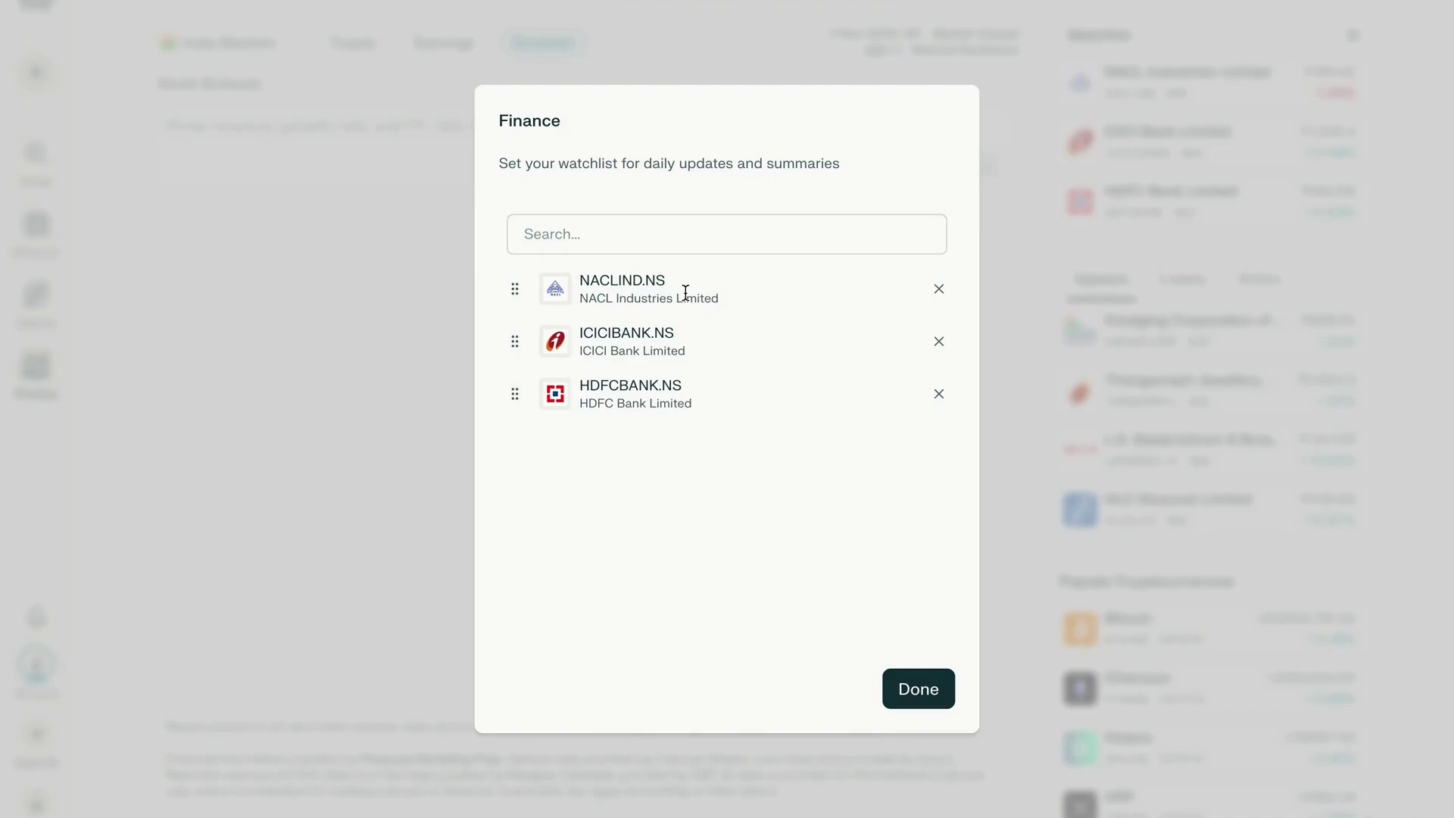
{"action": "left_click", "coordinate": [645, 238]}
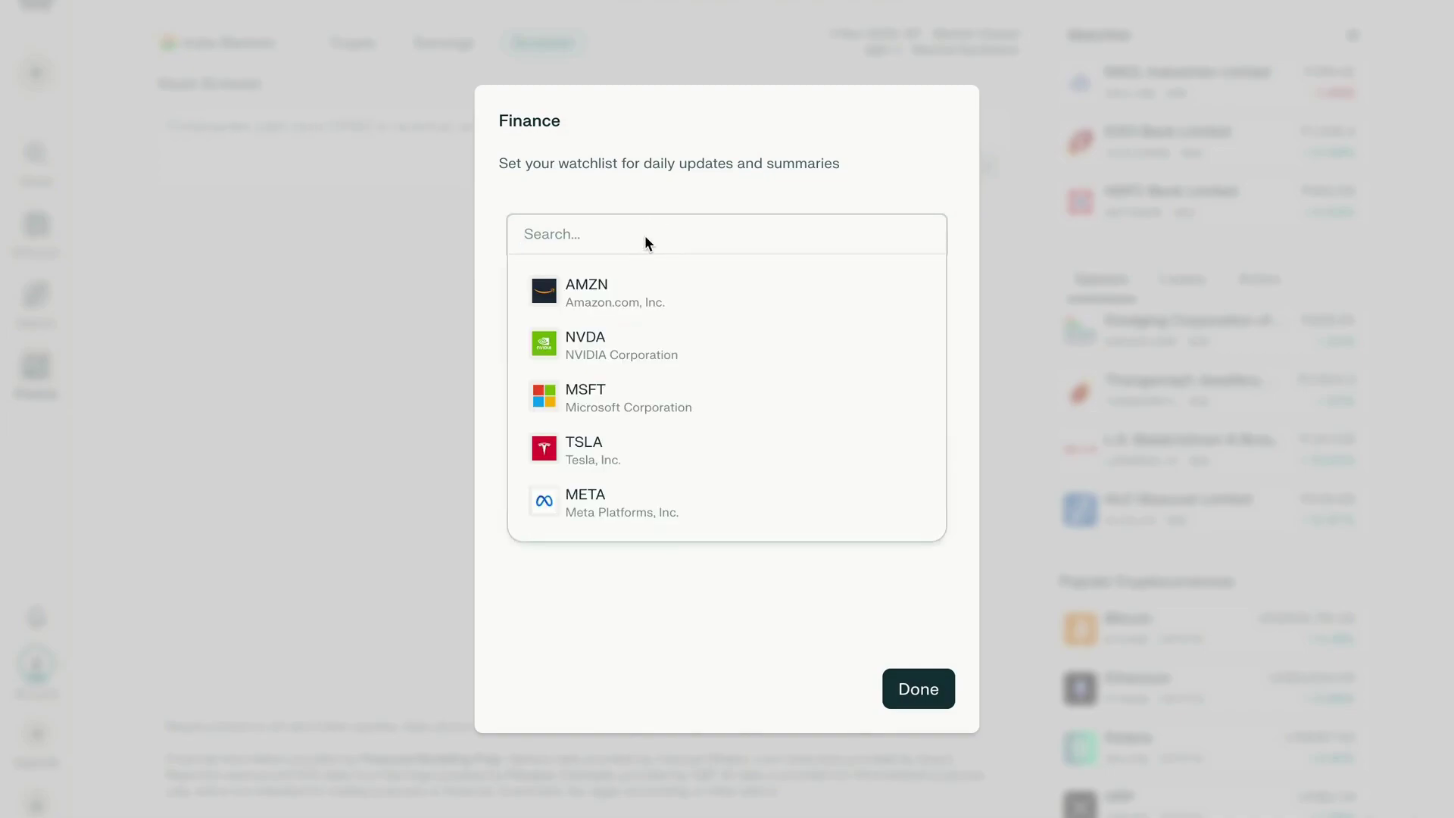
{"action": "type", "text": "BEL"}
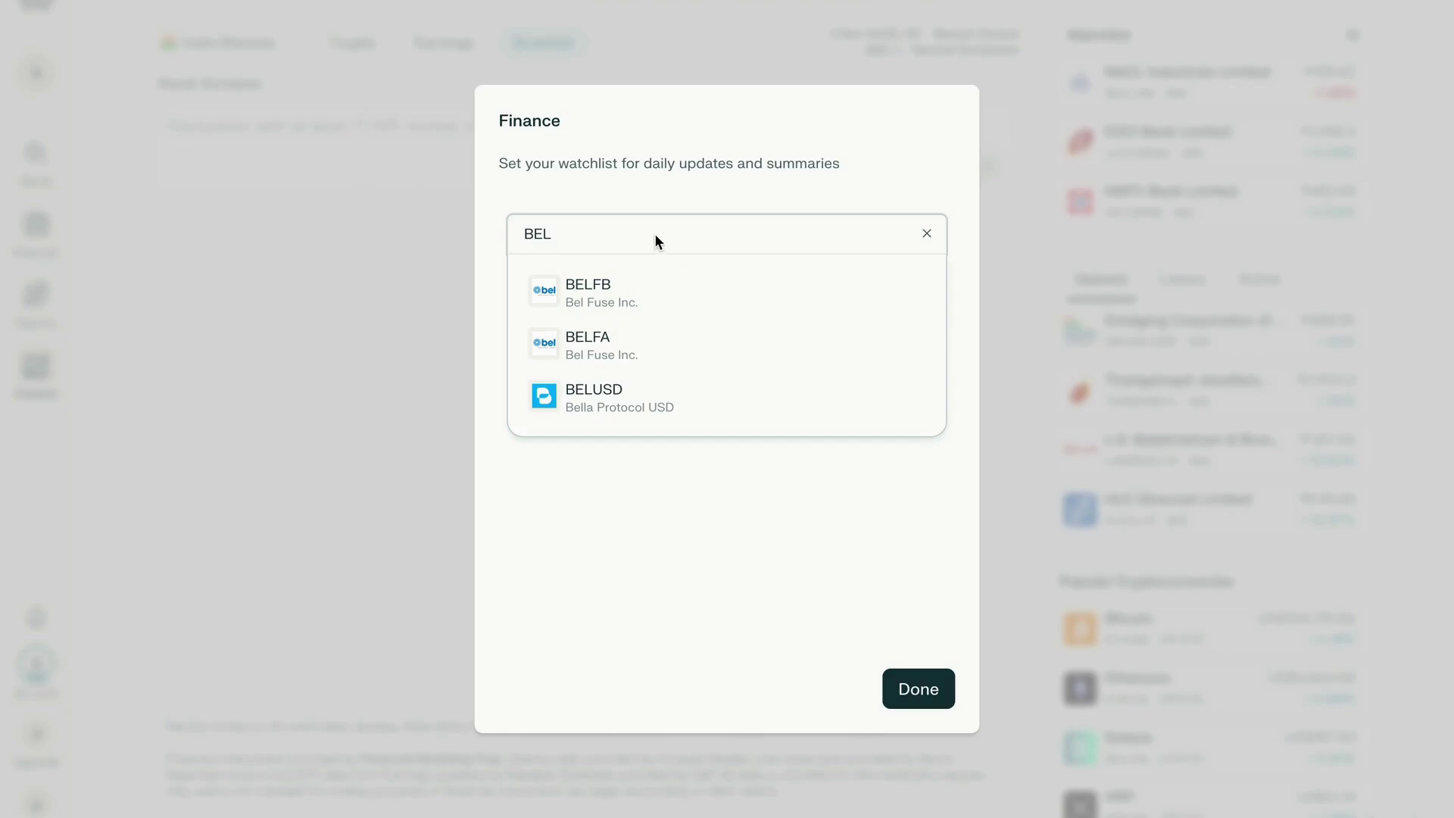
{"action": "key", "text": "ctrl+a"}
{"action": "type", "text": "bhara"}
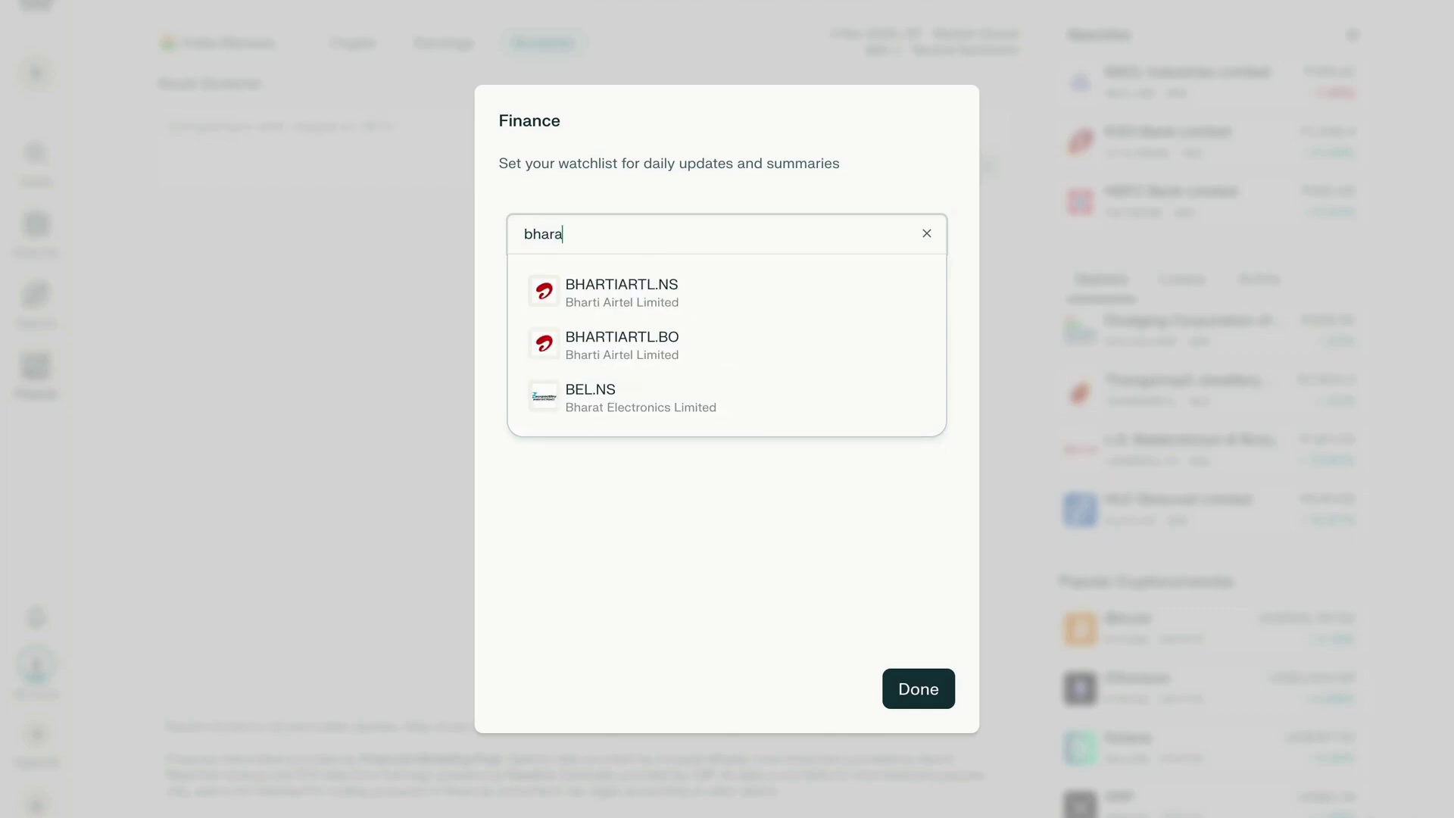
{"action": "type", "text": "t elect"}
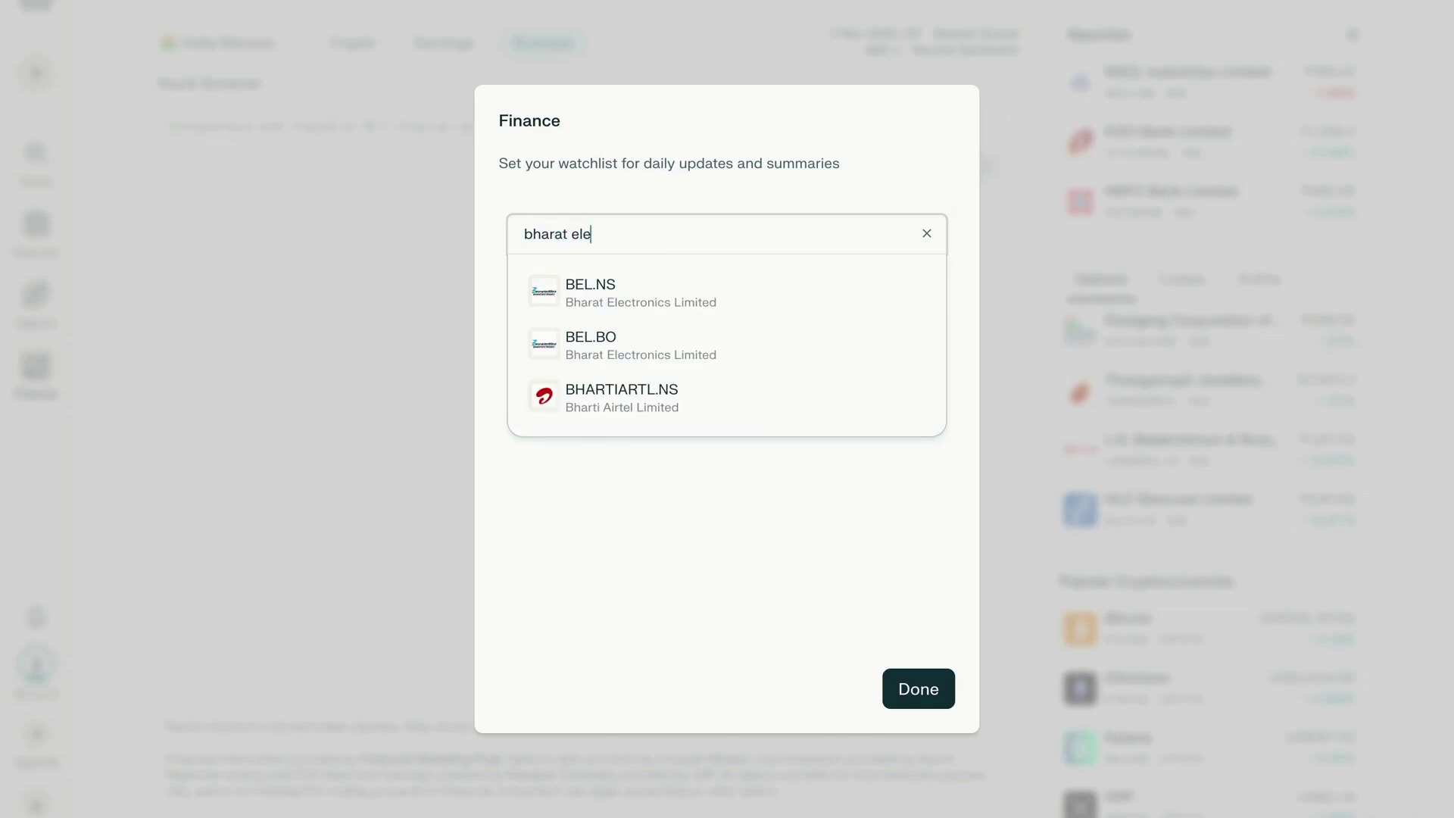
{"action": "left_click", "coordinate": [687, 296]}
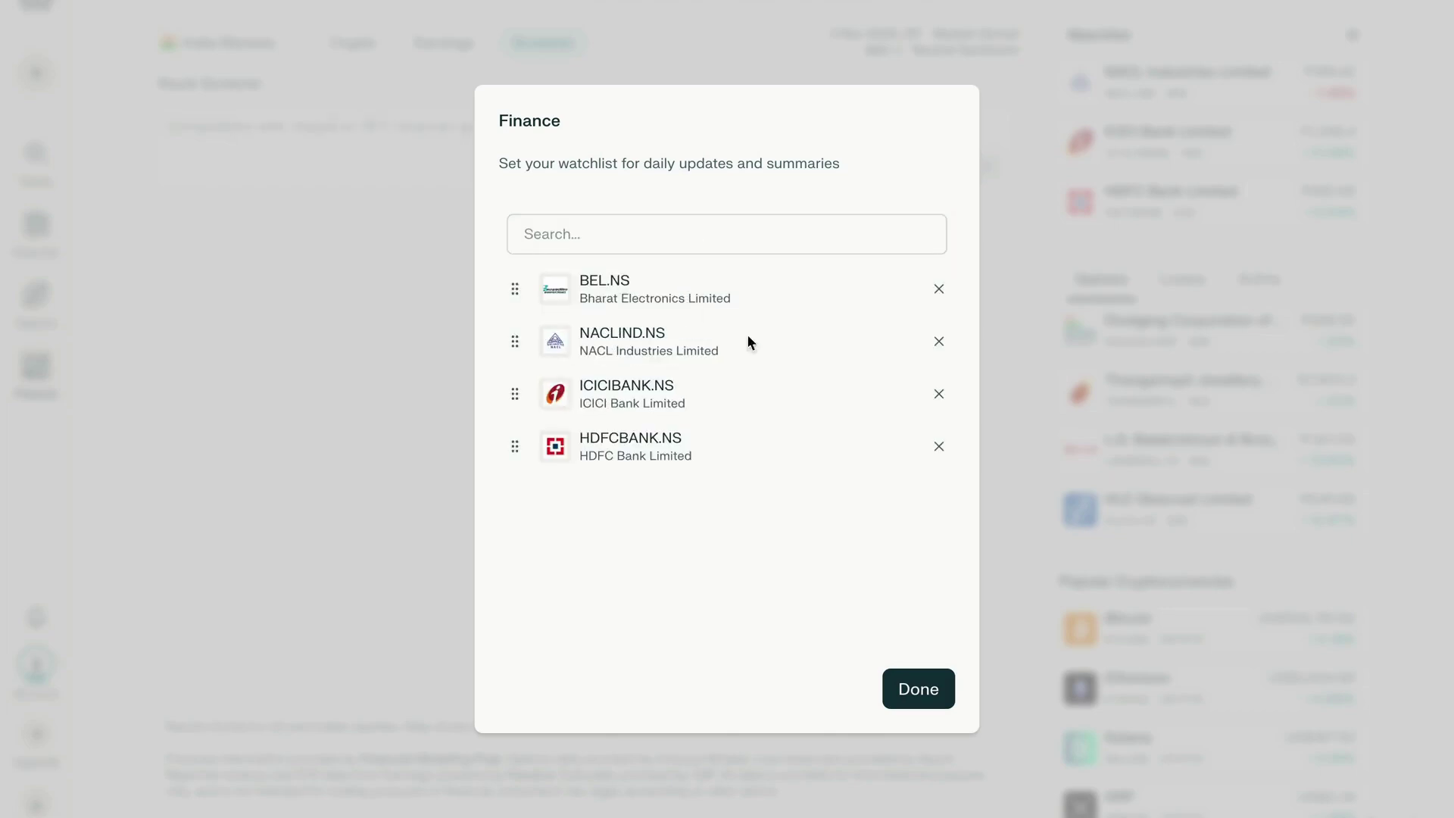
{"action": "left_click", "coordinate": [936, 699]}
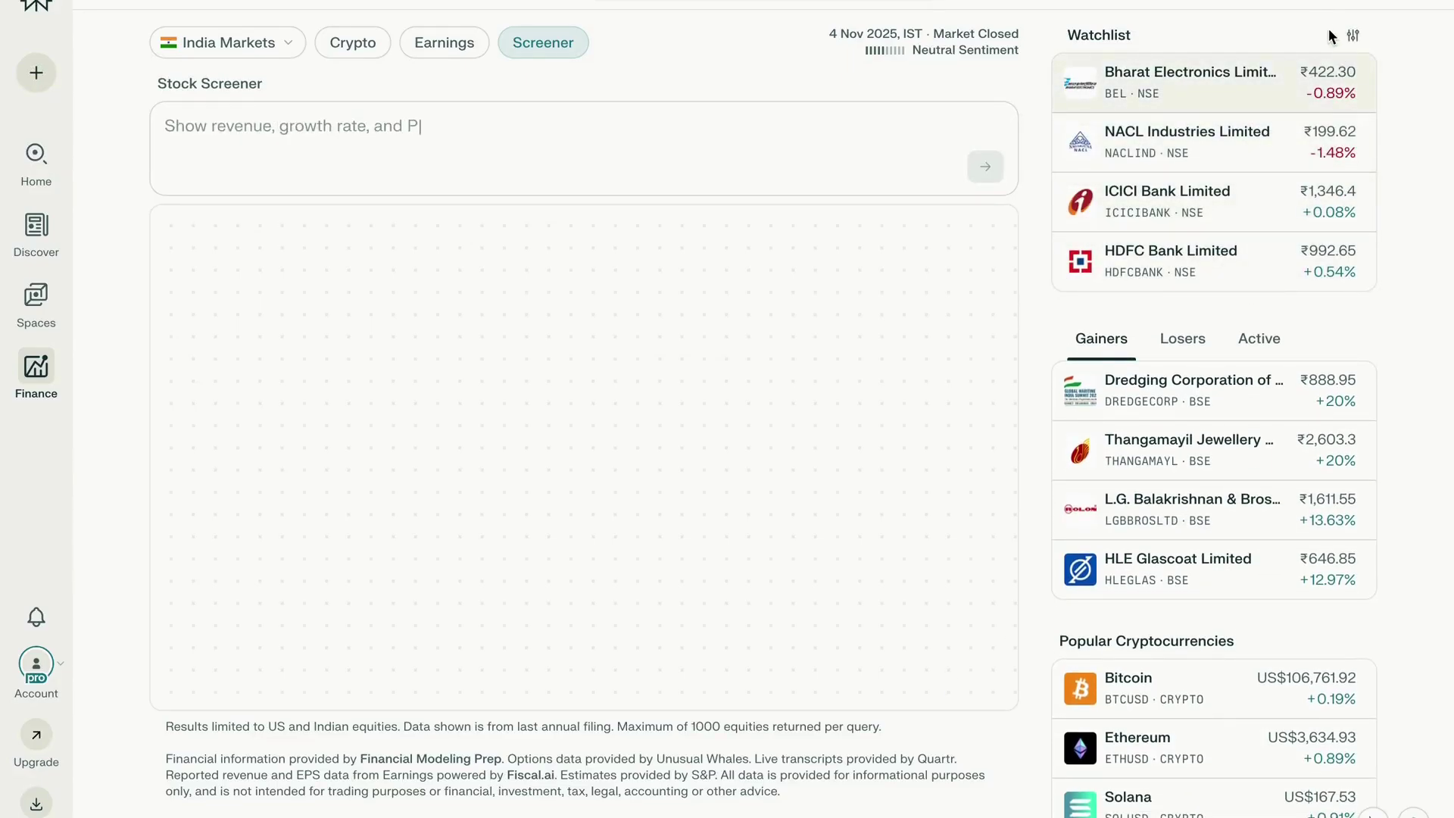
Start a new price alert and search for BEL as its asset.
{"action": "left_click", "coordinate": [1191, 48]}
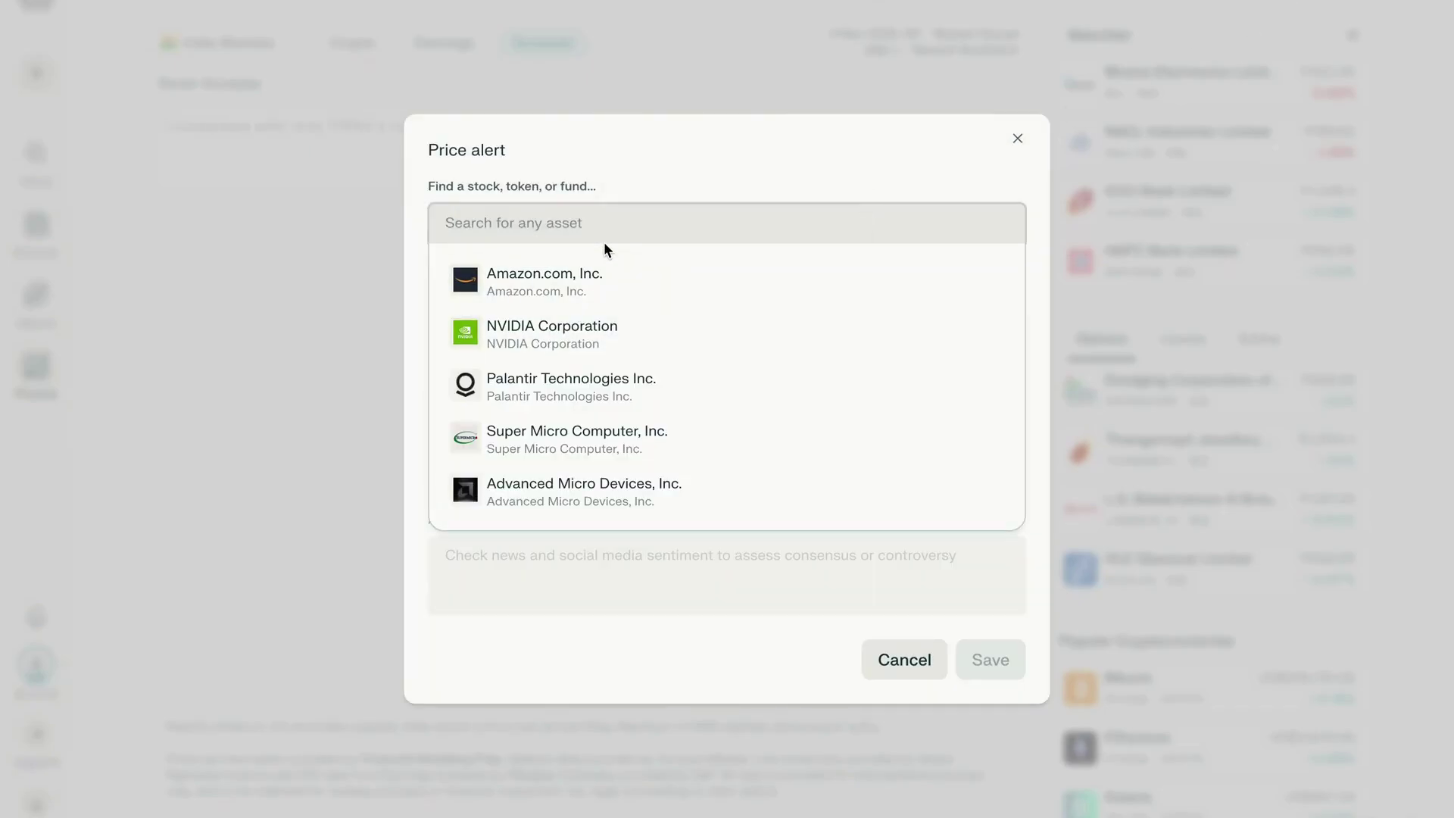
{"action": "type", "text": "BEL"}
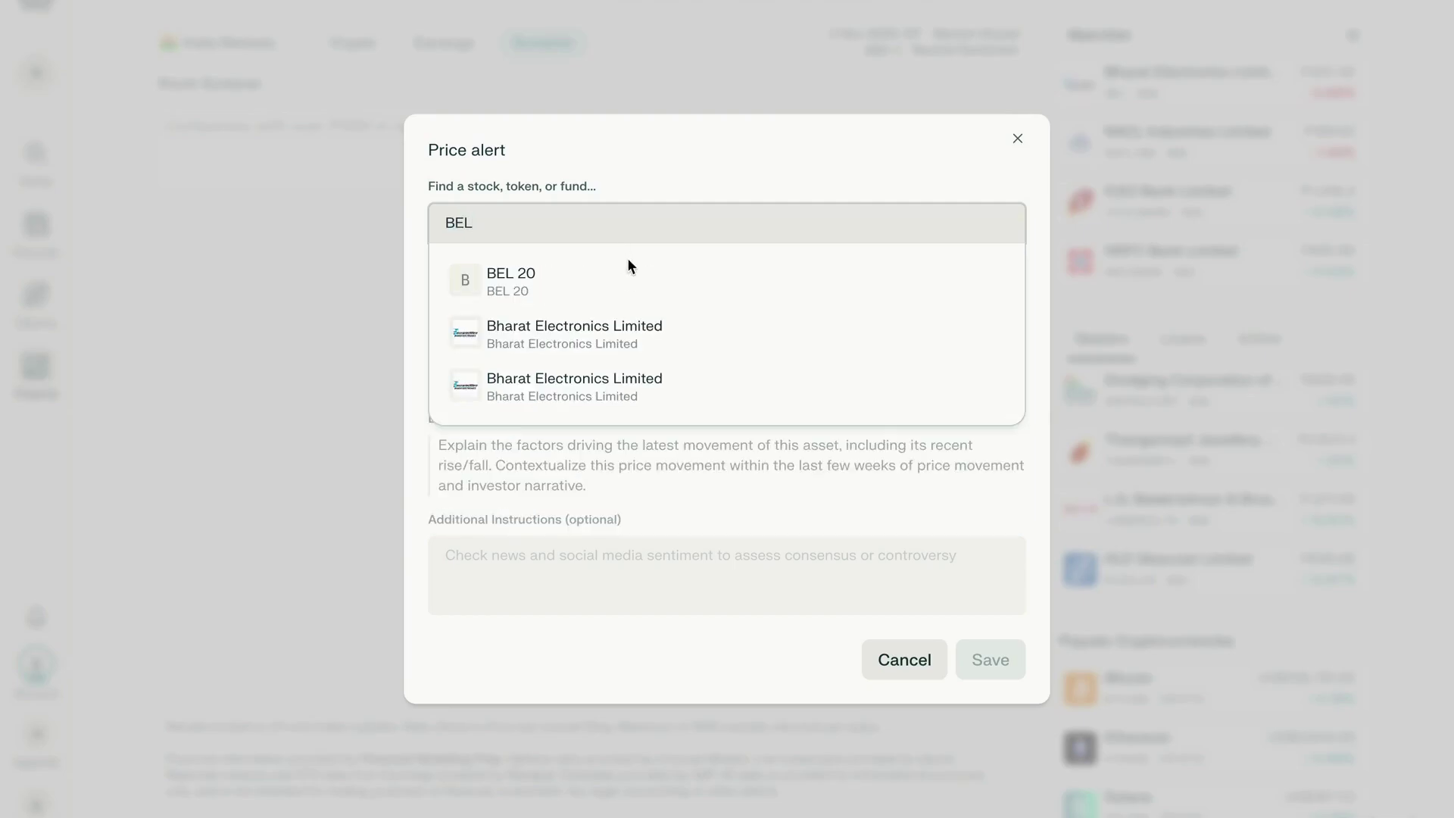
{"action": "left_click", "coordinate": [572, 290]}
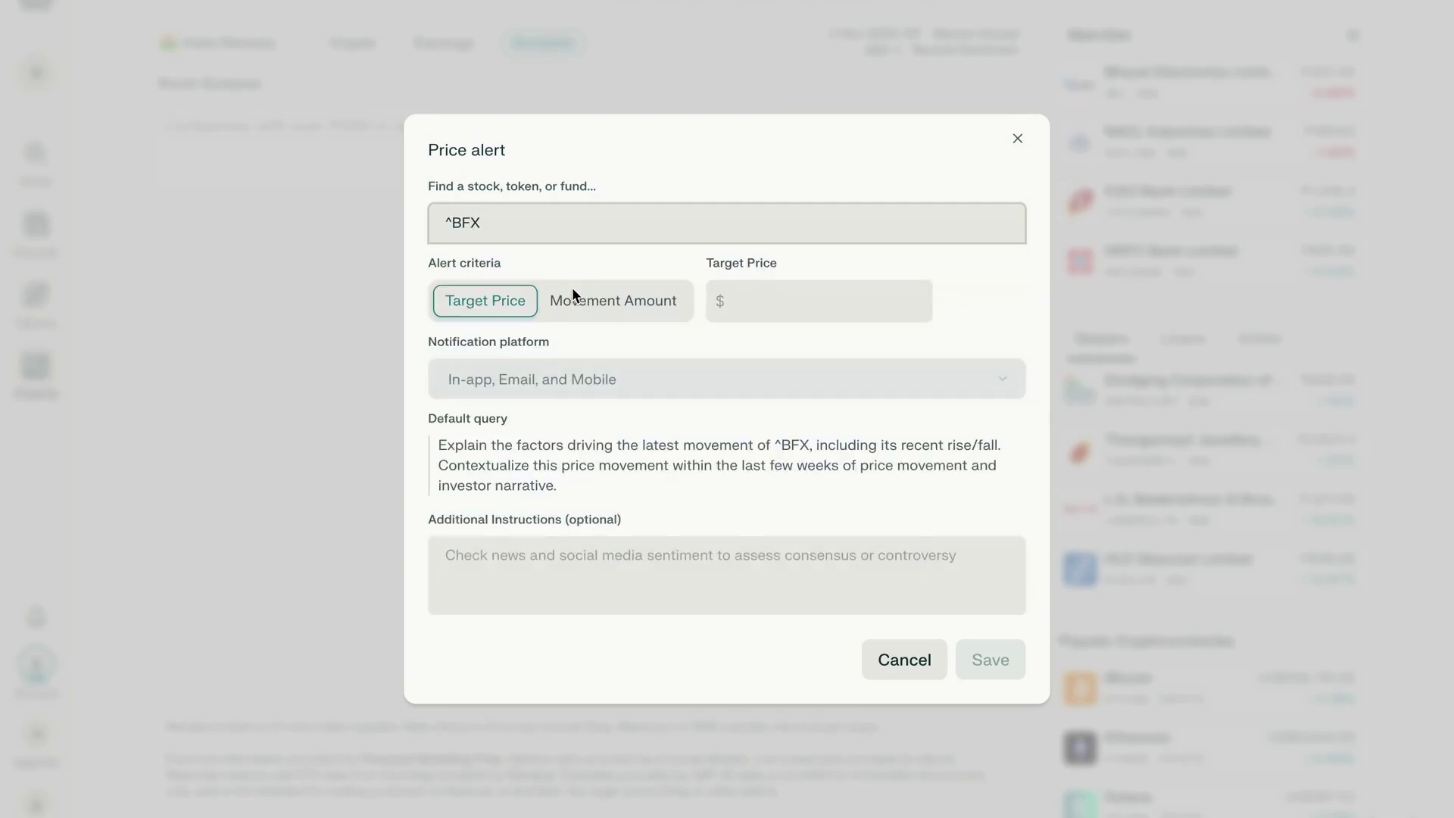
Switch the alert asset from ^BFX to Bharat Electronics BEL.NS and save it at ₹5152.4.
{"action": "left_click", "coordinate": [581, 222]}
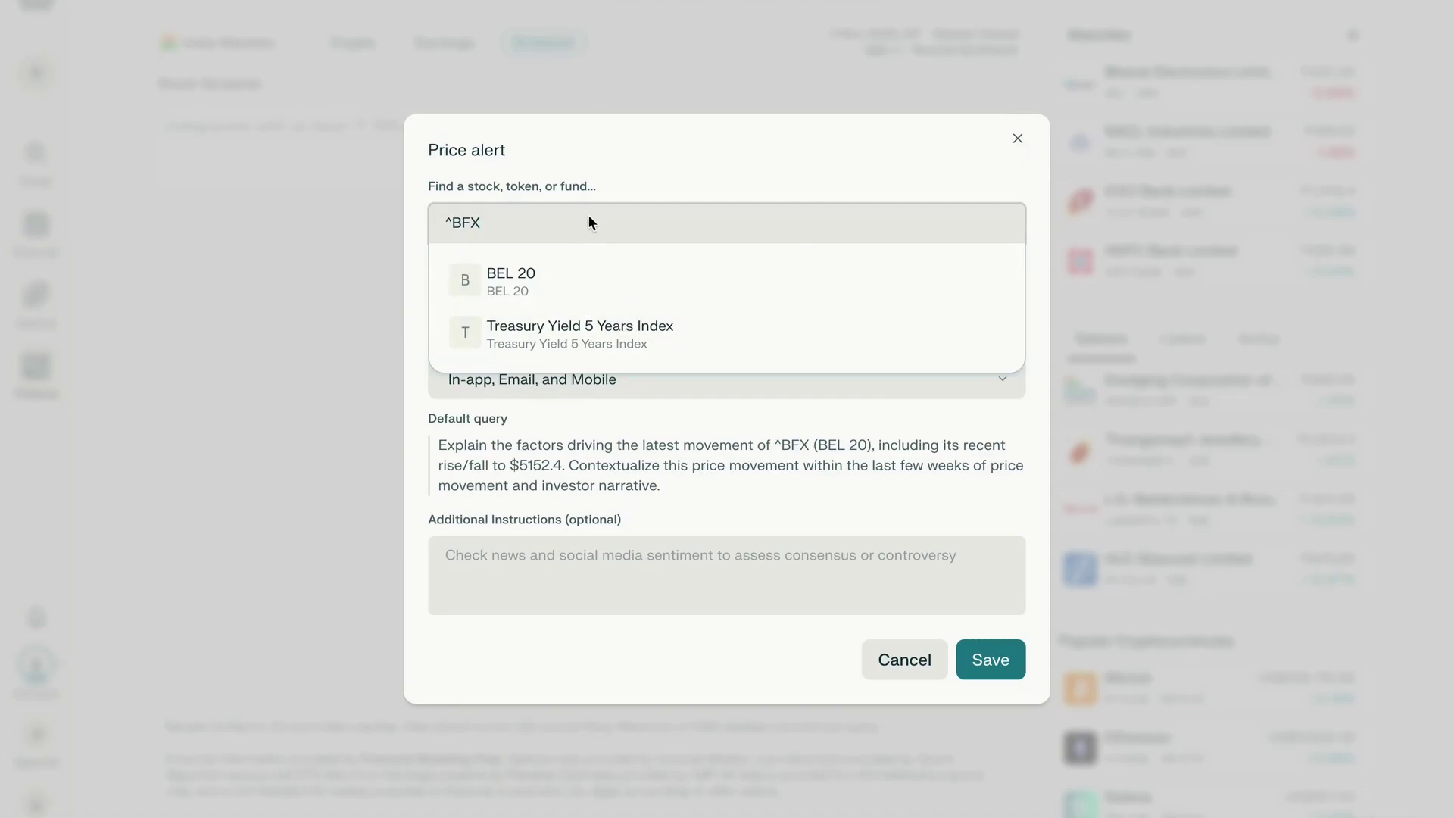
{"action": "key", "text": "BackSpace"}
{"action": "key", "text": "BackSpace"}
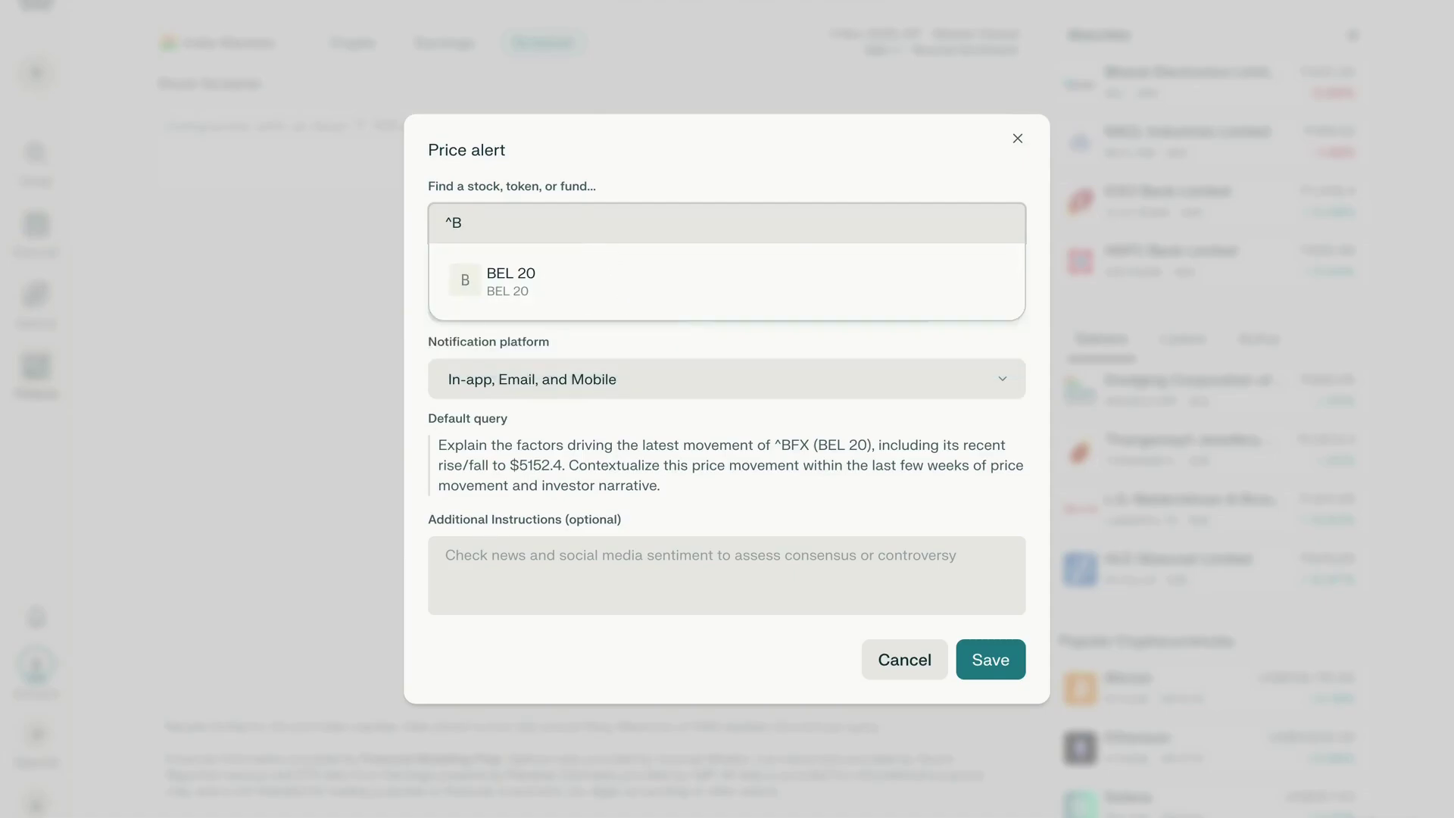
{"action": "type", "text": "EL"}
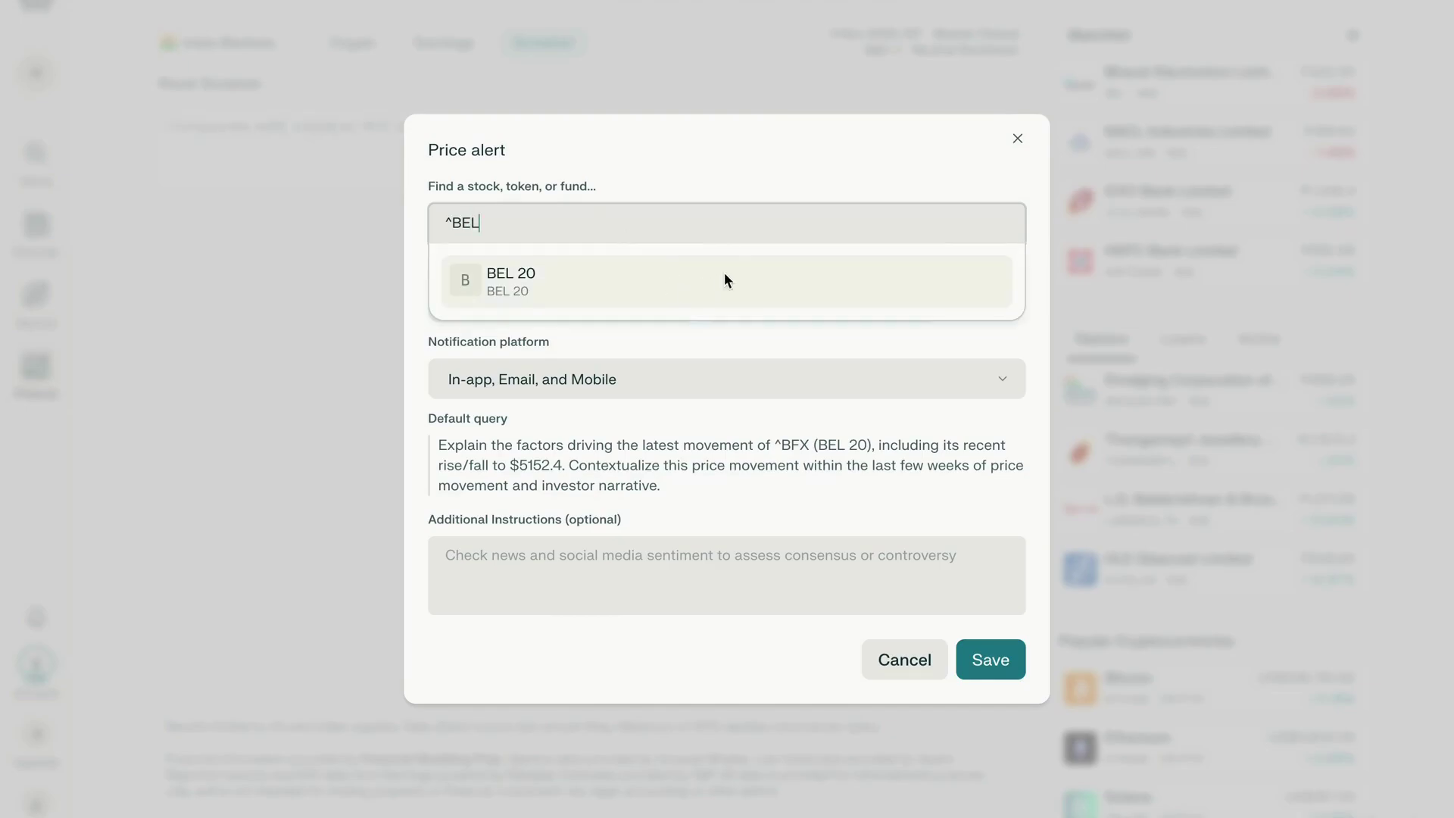
{"action": "key", "text": "Left"}
{"action": "key", "text": "Left"}
{"action": "key", "text": "Left"}
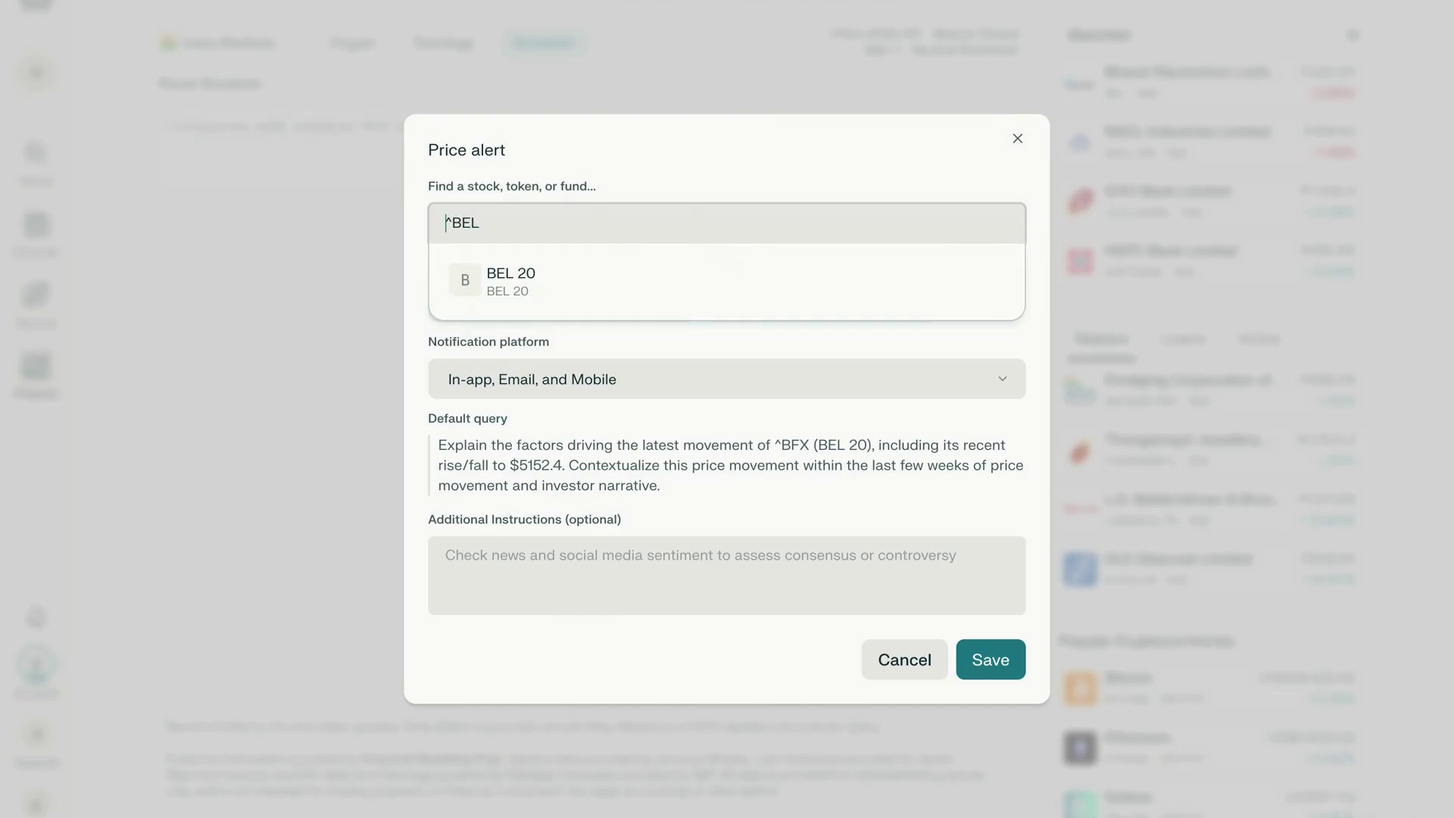
{"action": "key", "text": "BackSpace"}
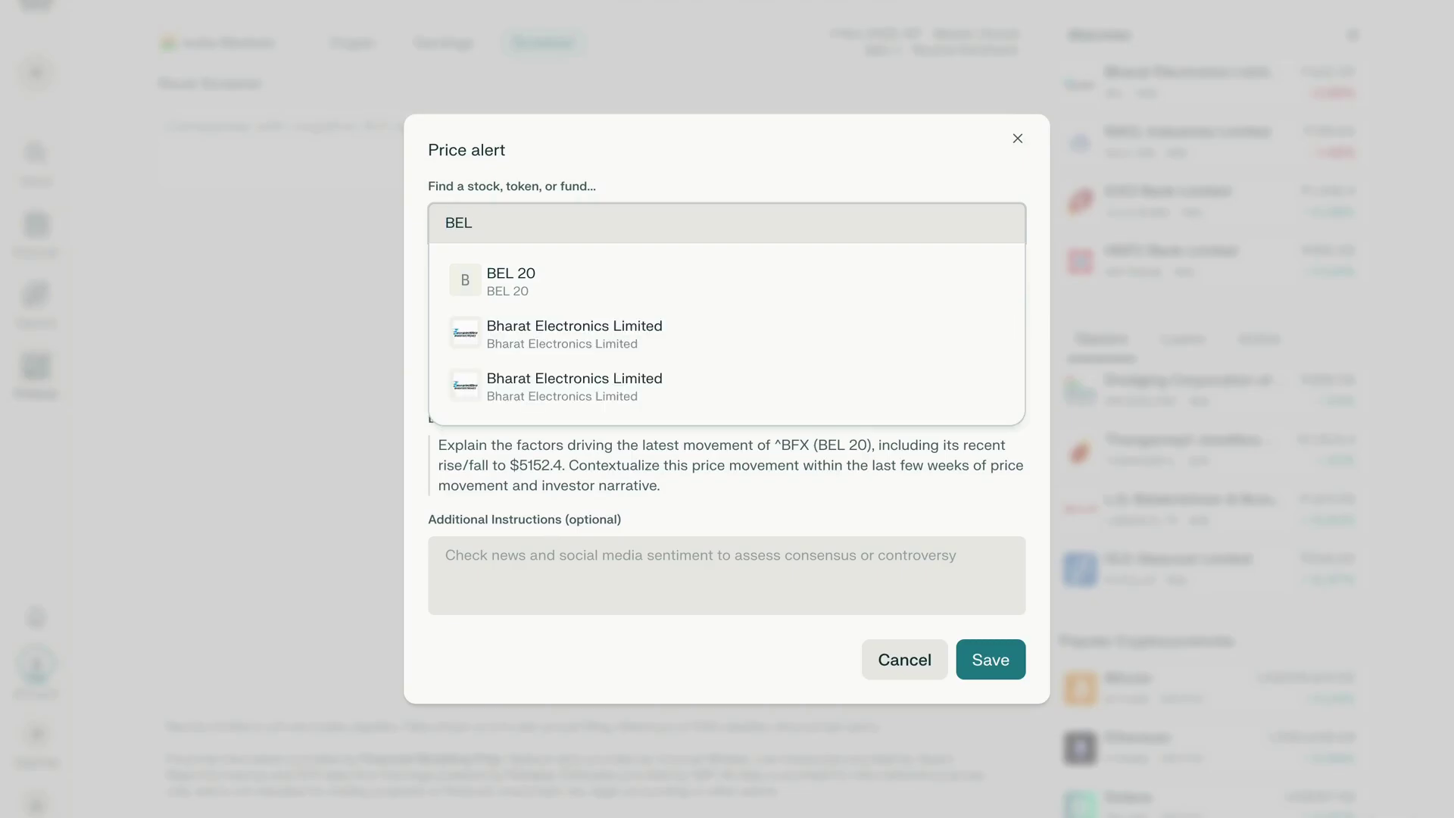
{"action": "left_click", "coordinate": [724, 347]}
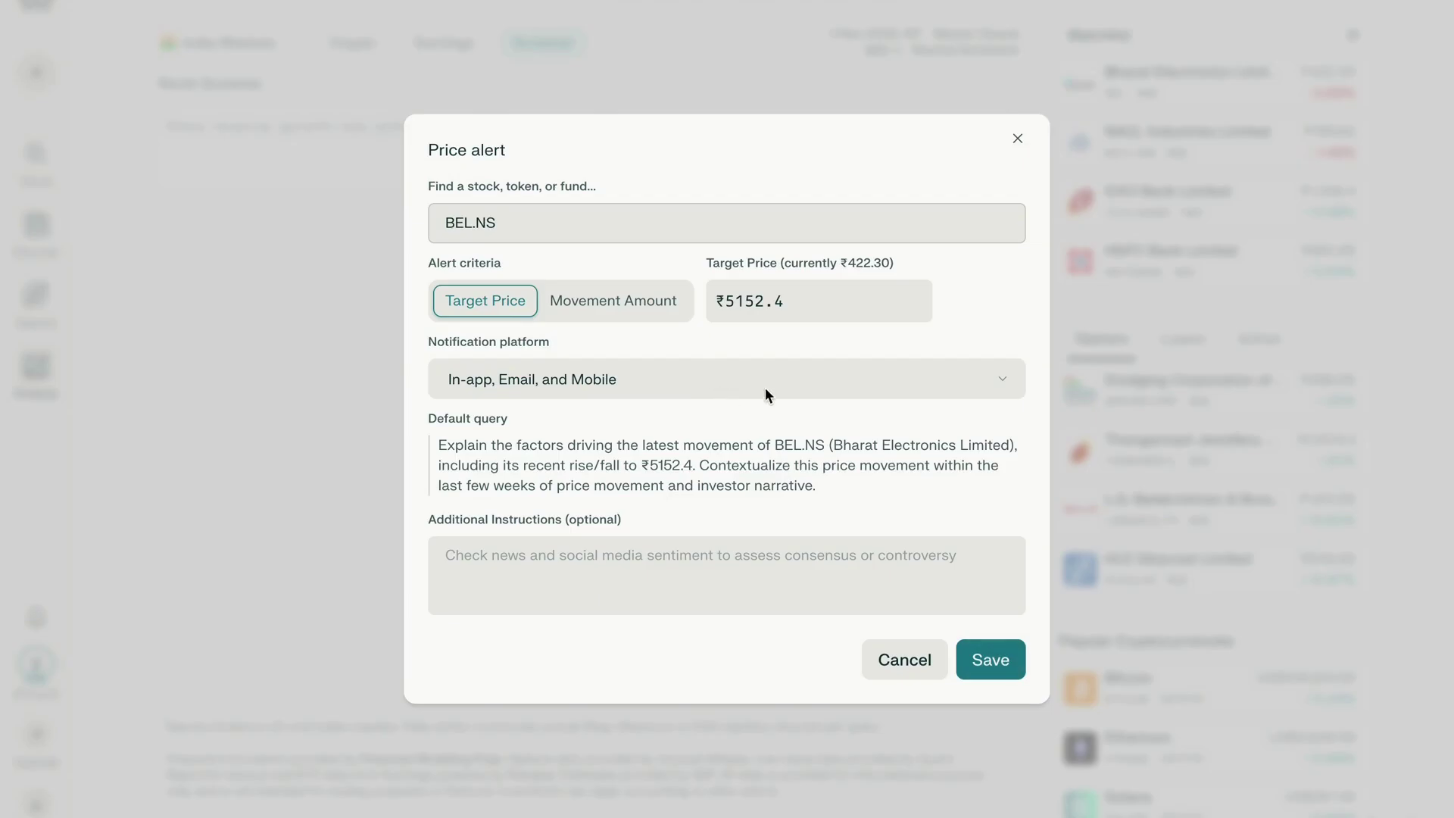
{"action": "left_click", "coordinate": [986, 659]}
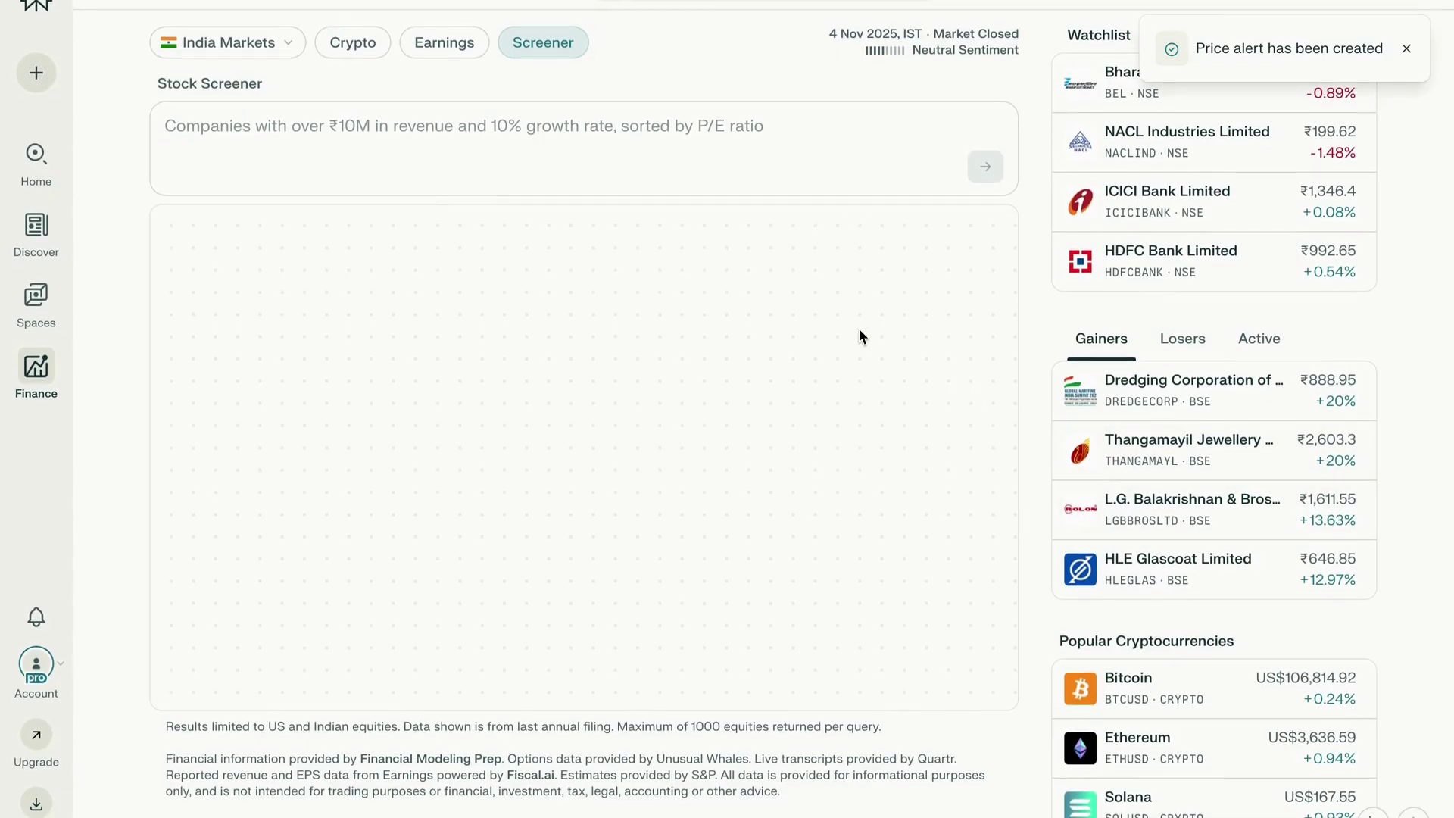
Dismiss the alert notice, then paste and run the NSE/BSE large- and mid-cap screener prompt.
{"action": "left_click", "coordinate": [1409, 49]}
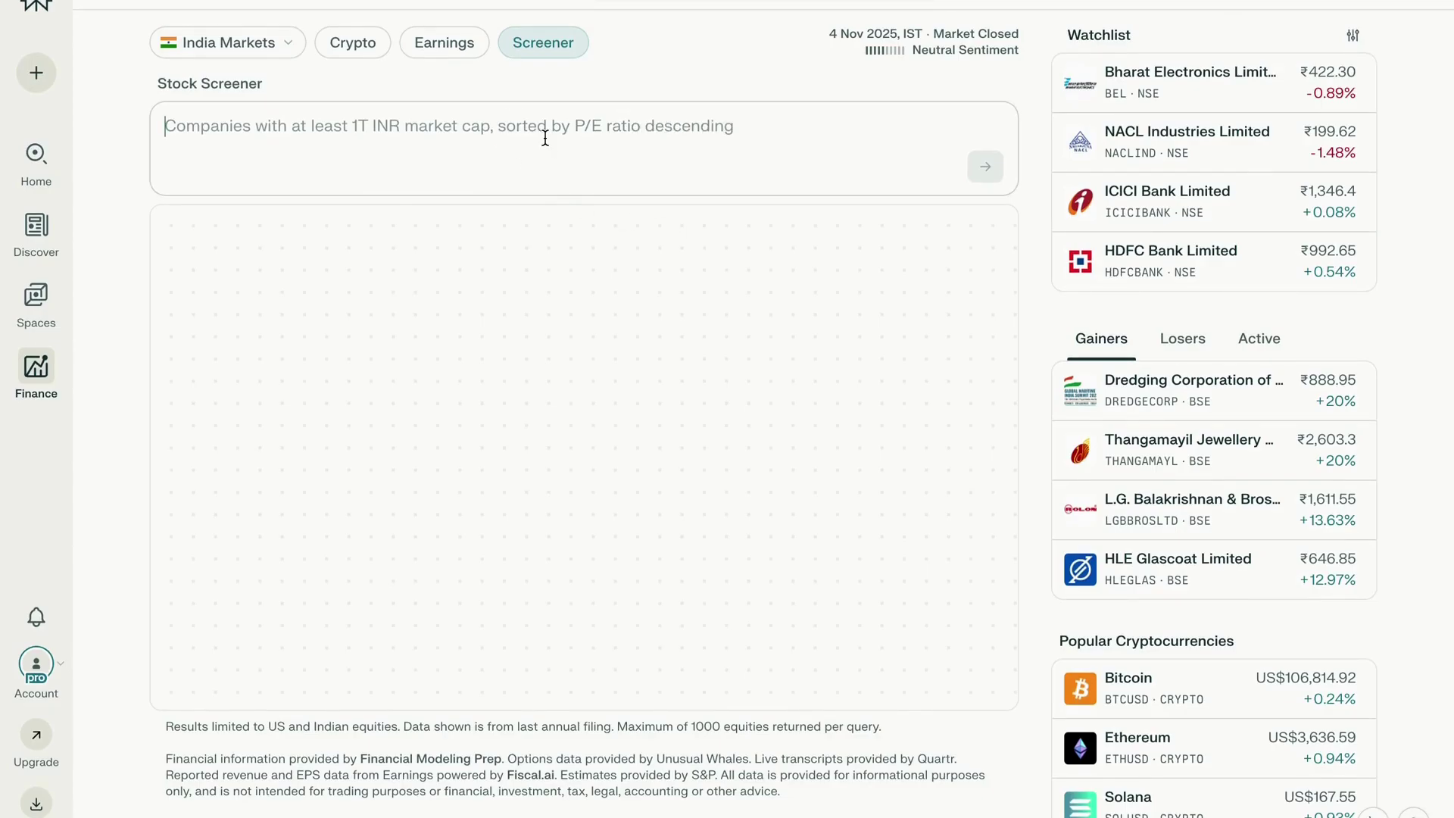
{"action": "key", "text": "ctrl+v"}
{"action": "key", "text": "Return"}
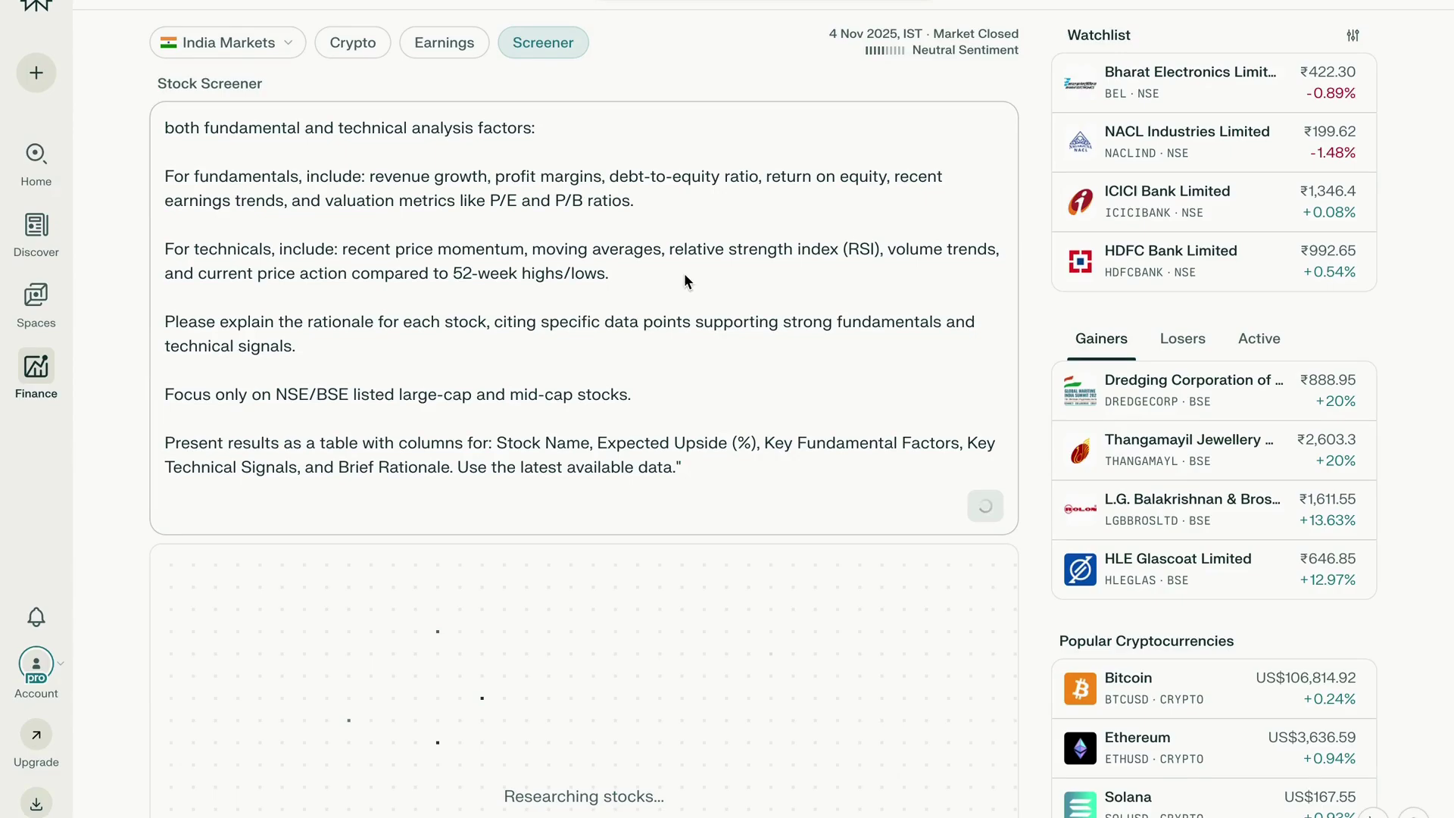